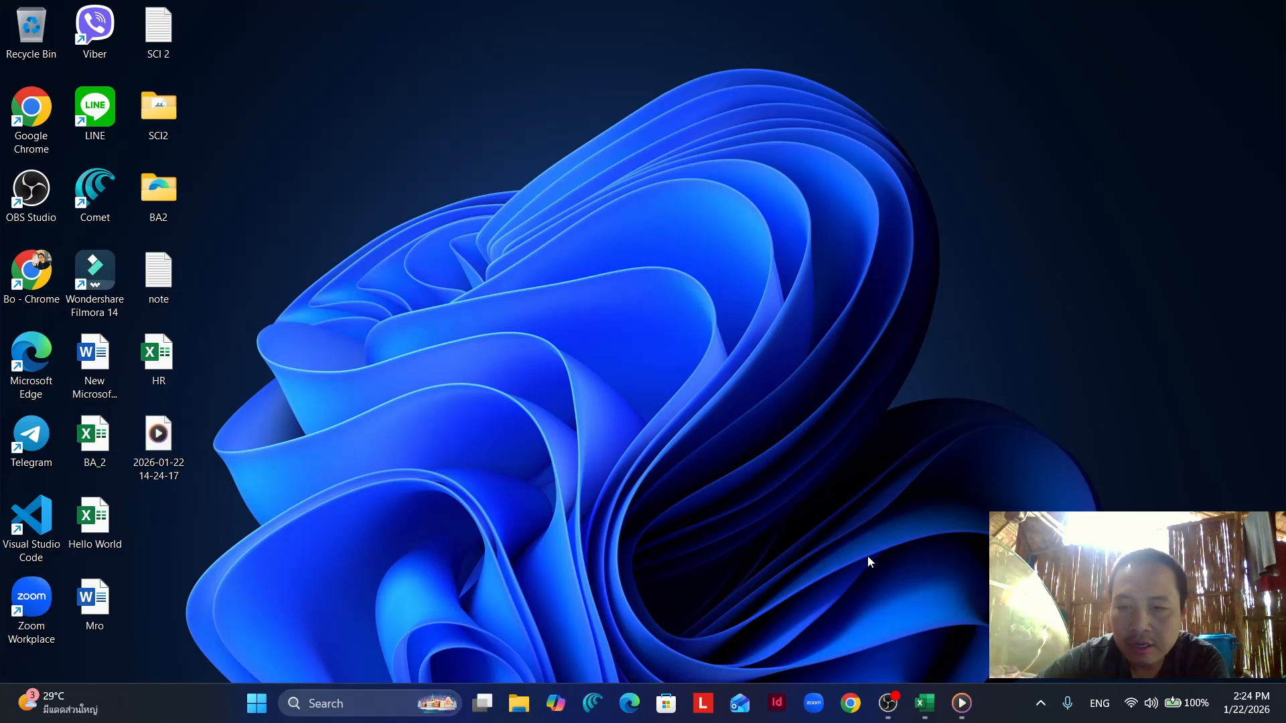
- Switch to the HR workbook in Excel and look through the employee table from the first to the last row
{"action": "mouse_move", "coordinate": [928, 715]}
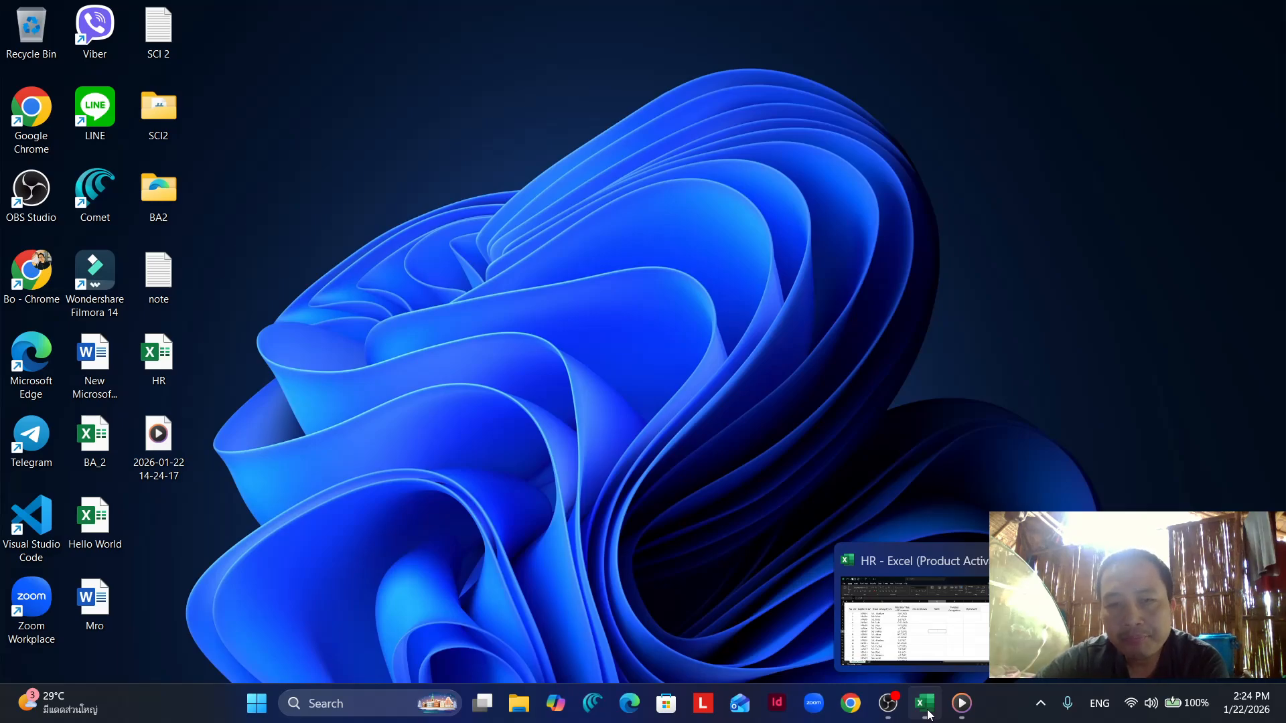
{"action": "left_click", "coordinate": [928, 715]}
{"action": "scroll", "coordinate": [583, 489], "scroll_direction": "down", "scroll_amount": 3}
{"action": "scroll", "coordinate": [573, 489], "scroll_direction": "up", "scroll_amount": 3}
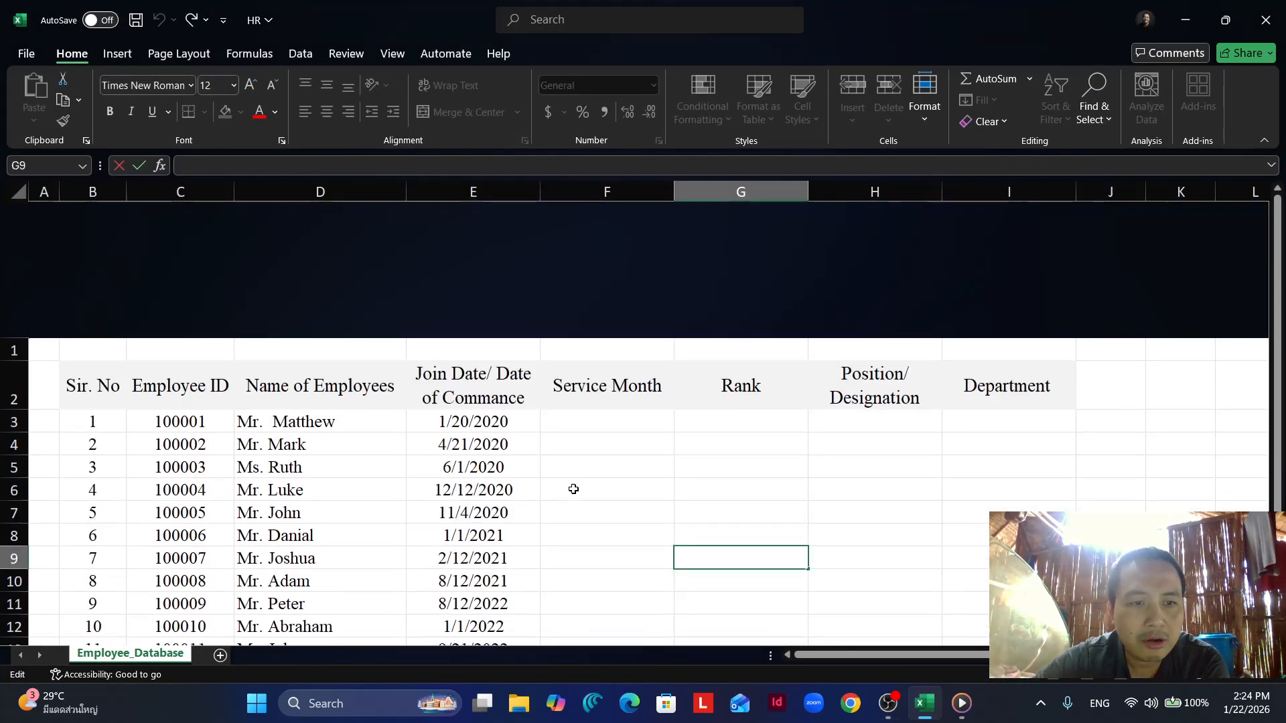
{"action": "scroll", "coordinate": [573, 489], "scroll_direction": "down", "scroll_amount": 1}
{"action": "scroll", "coordinate": [573, 489], "scroll_direction": "up", "scroll_amount": 1}
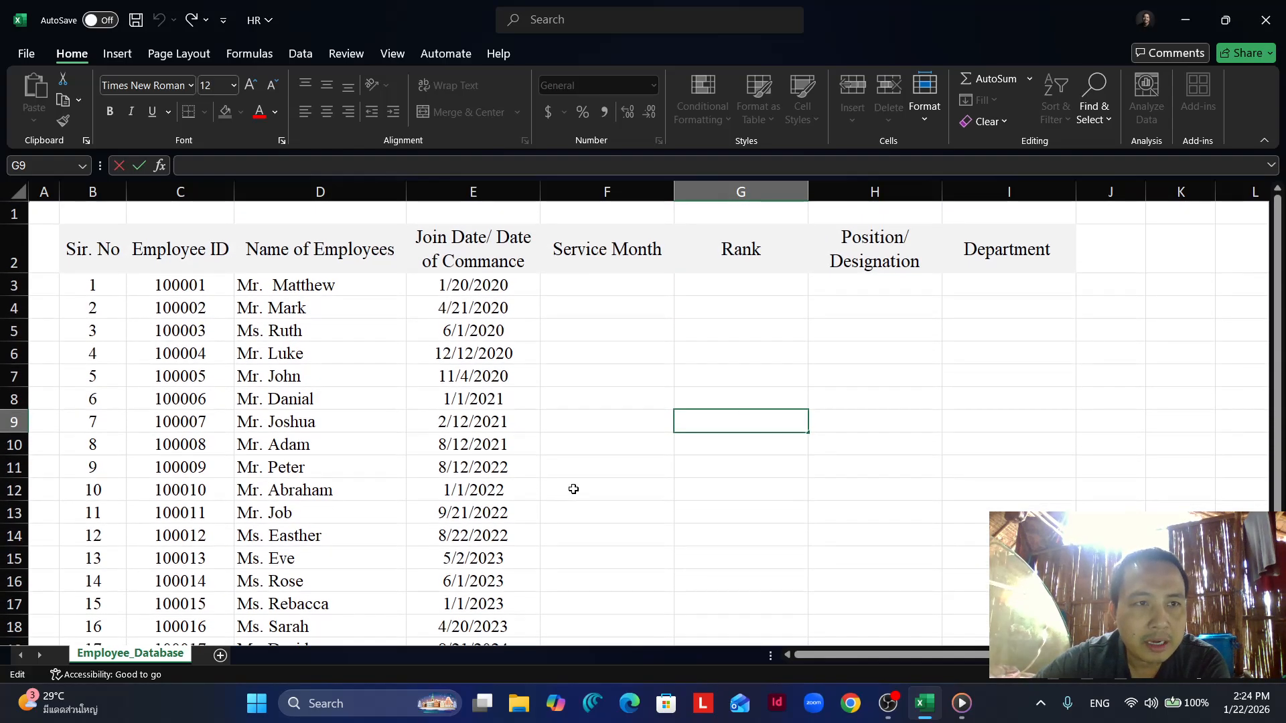
{"action": "scroll", "coordinate": [573, 489], "scroll_direction": "down", "scroll_amount": 2}
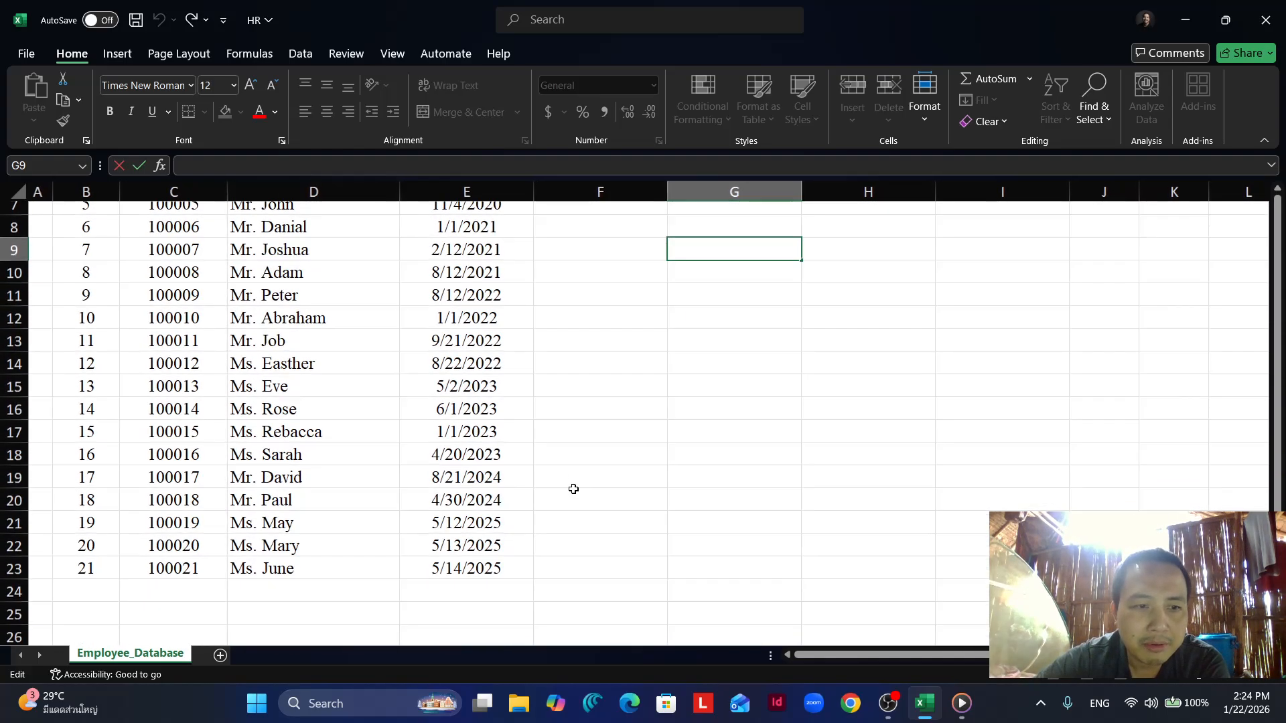
{"action": "scroll", "coordinate": [573, 489], "scroll_direction": "up", "scroll_amount": 2}
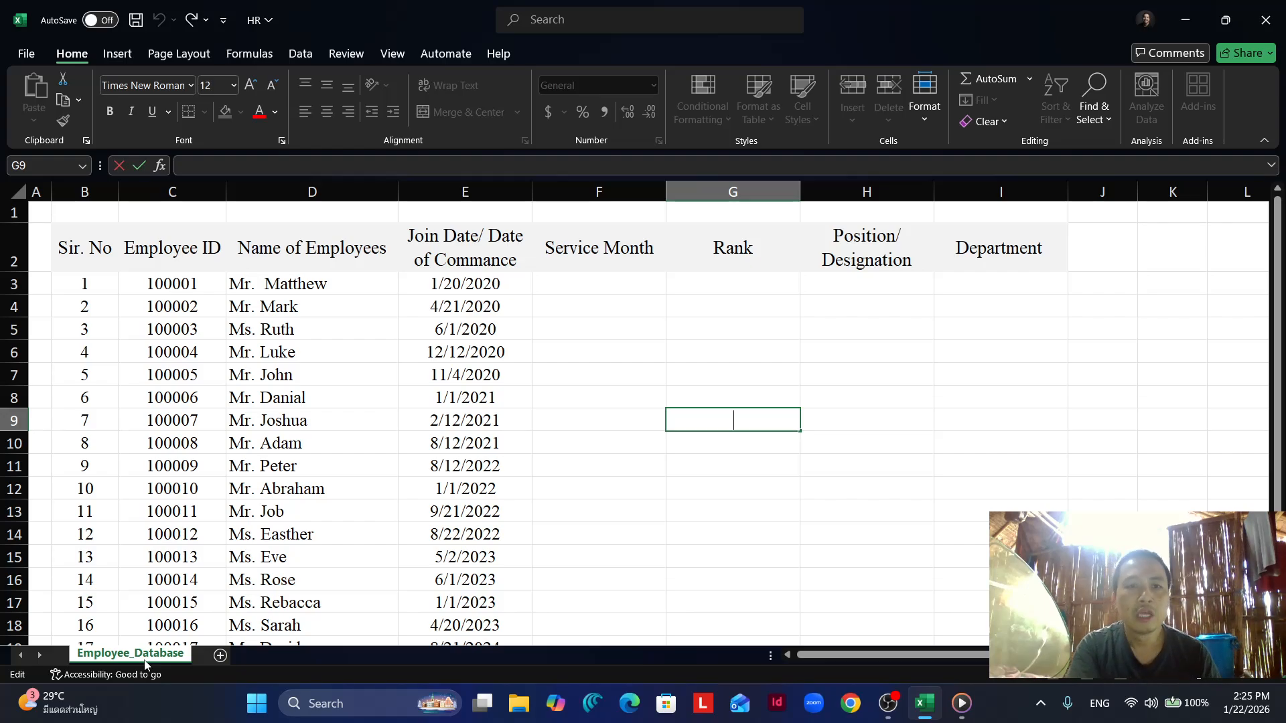
{"action": "scroll", "coordinate": [422, 436], "scroll_direction": "down", "scroll_amount": 3}
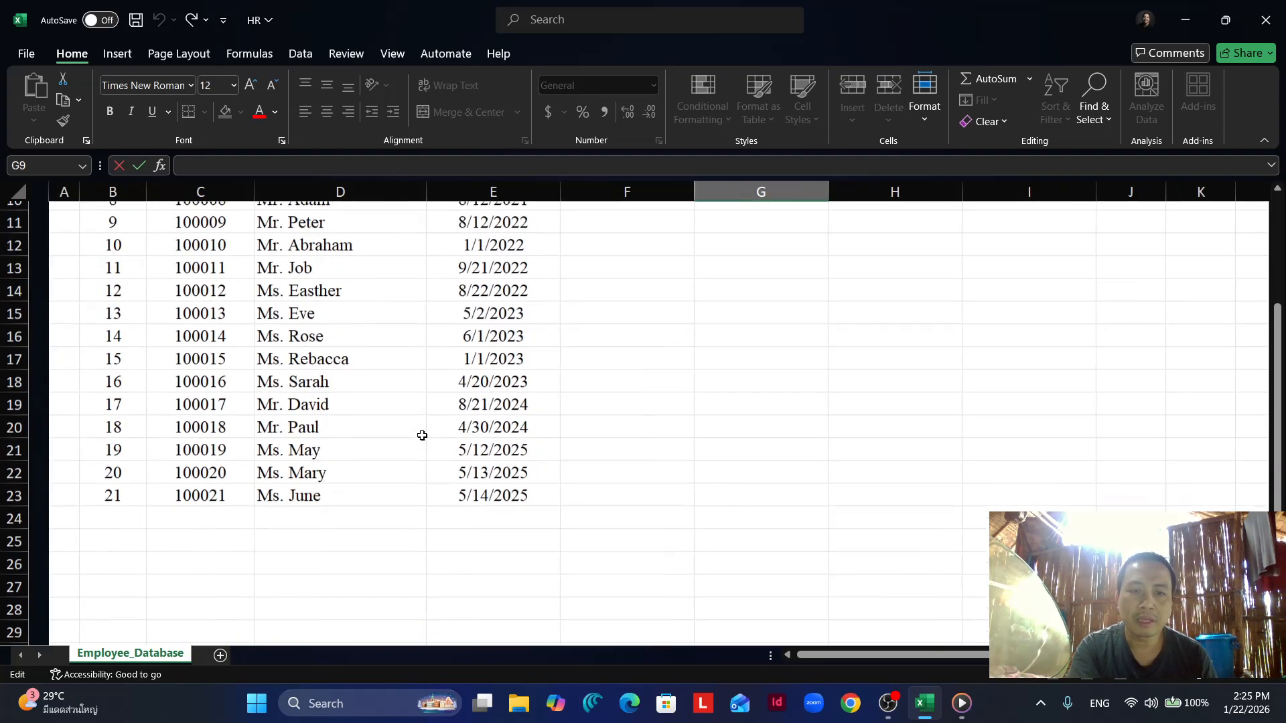
{"action": "scroll", "coordinate": [422, 436], "scroll_direction": "up", "scroll_amount": 3}
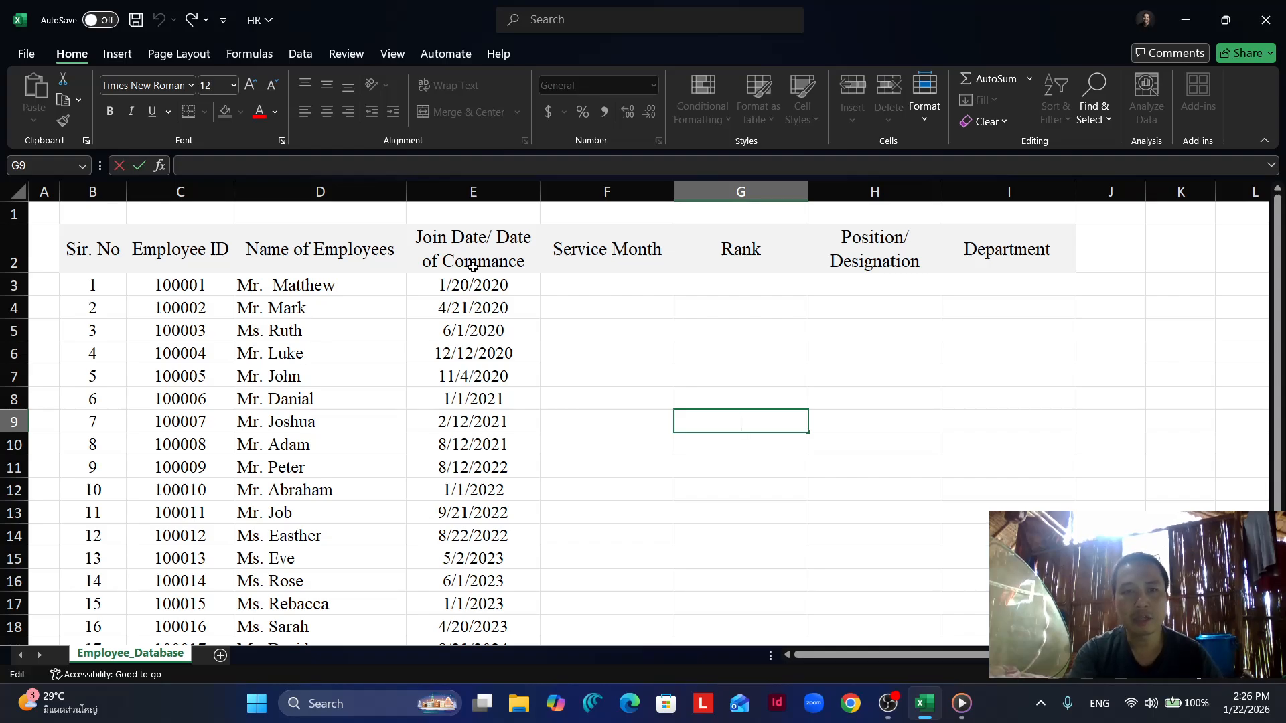
- Set the number format of cell F6 in the Service Month column to General
{"action": "left_click", "coordinate": [660, 355]}
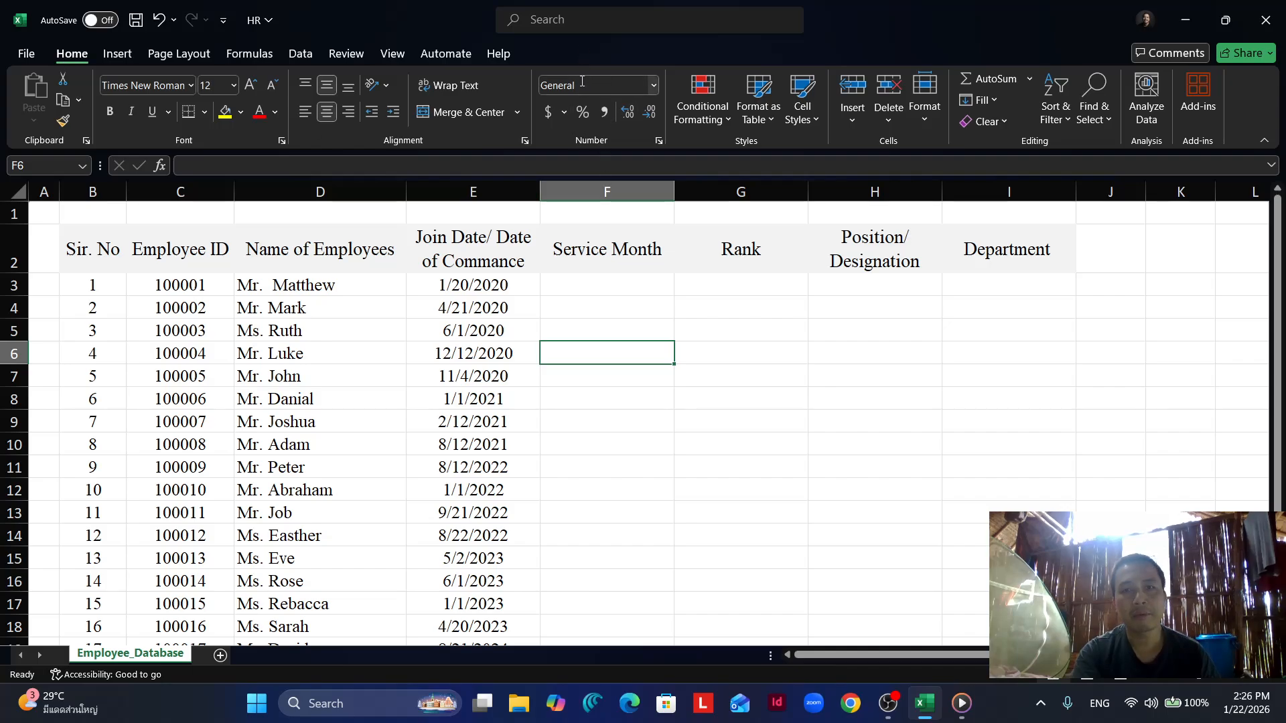
{"action": "left_click", "coordinate": [654, 86]}
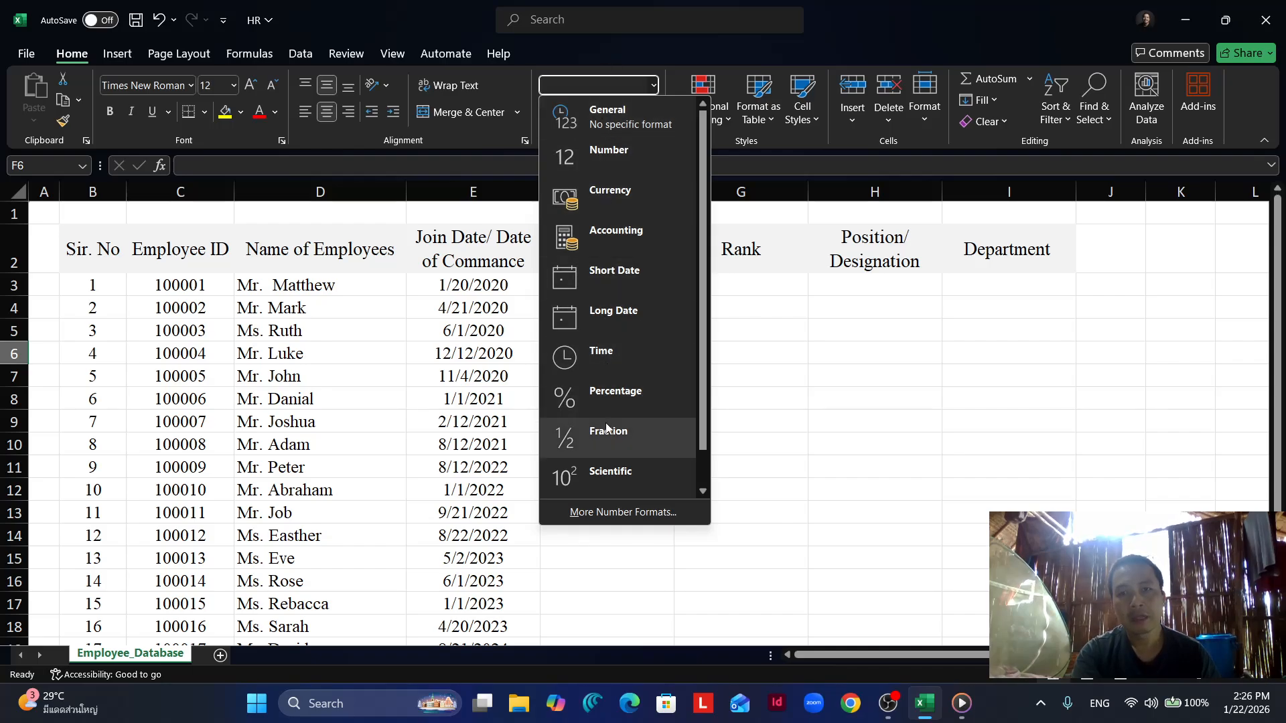
{"action": "left_click", "coordinate": [604, 118]}
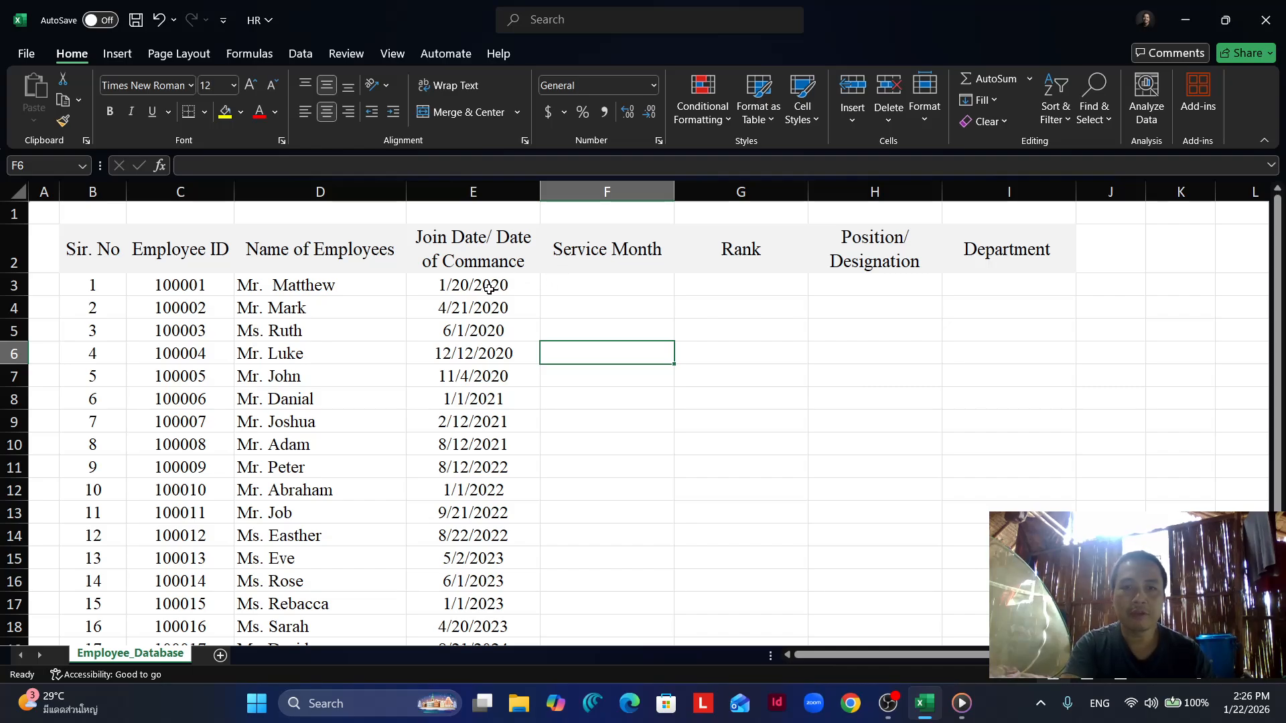
- Start a DATEDIF formula in cell F3 under Service Month, using the join date in E3 as the start date
{"action": "left_click", "coordinate": [619, 285]}
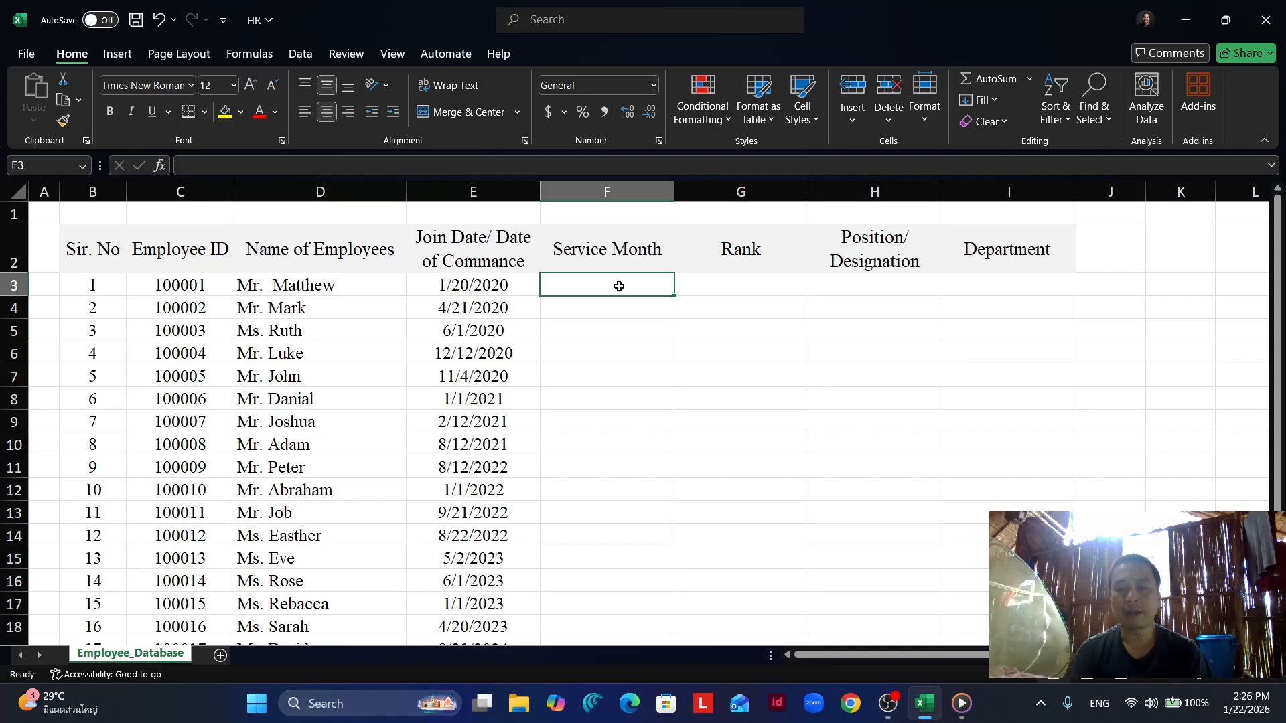
{"action": "left_click", "coordinate": [1246, 679]}
{"action": "left_click", "coordinate": [1247, 677]}
{"action": "left_click", "coordinate": [1247, 678]}
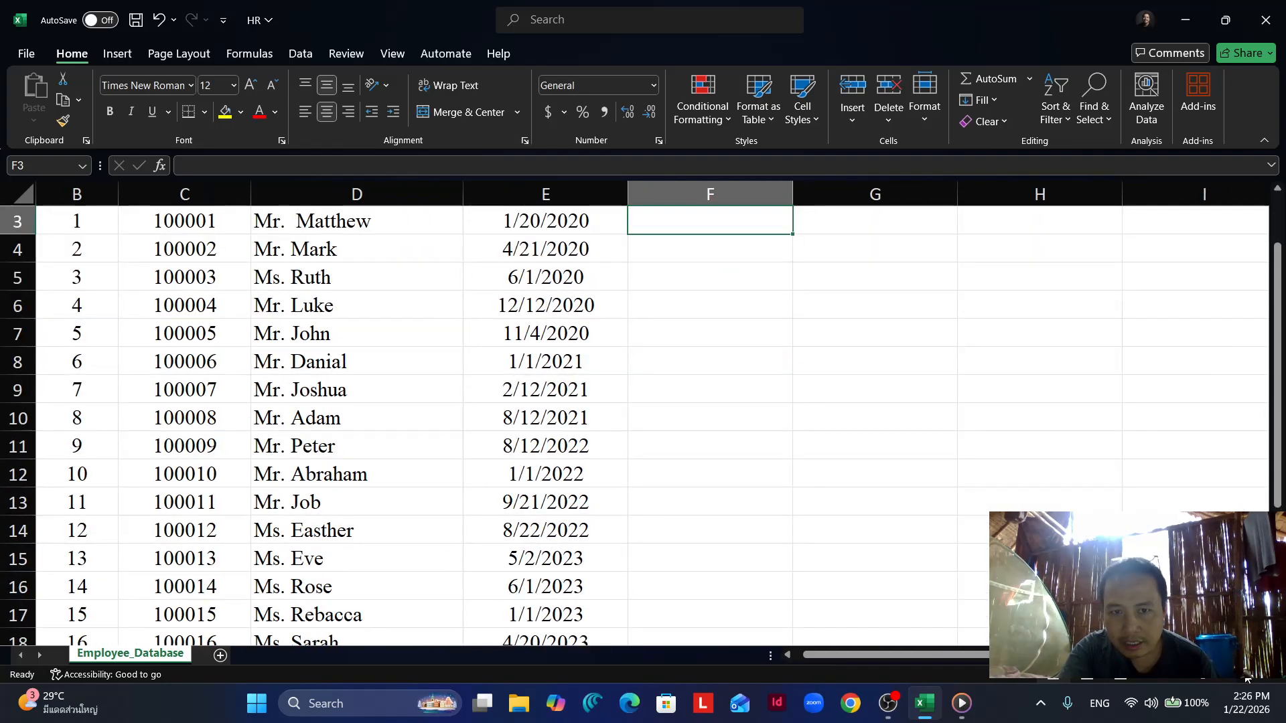
{"action": "left_click_drag", "start_coordinate": [1072, 655], "coordinate": [1183, 655]}
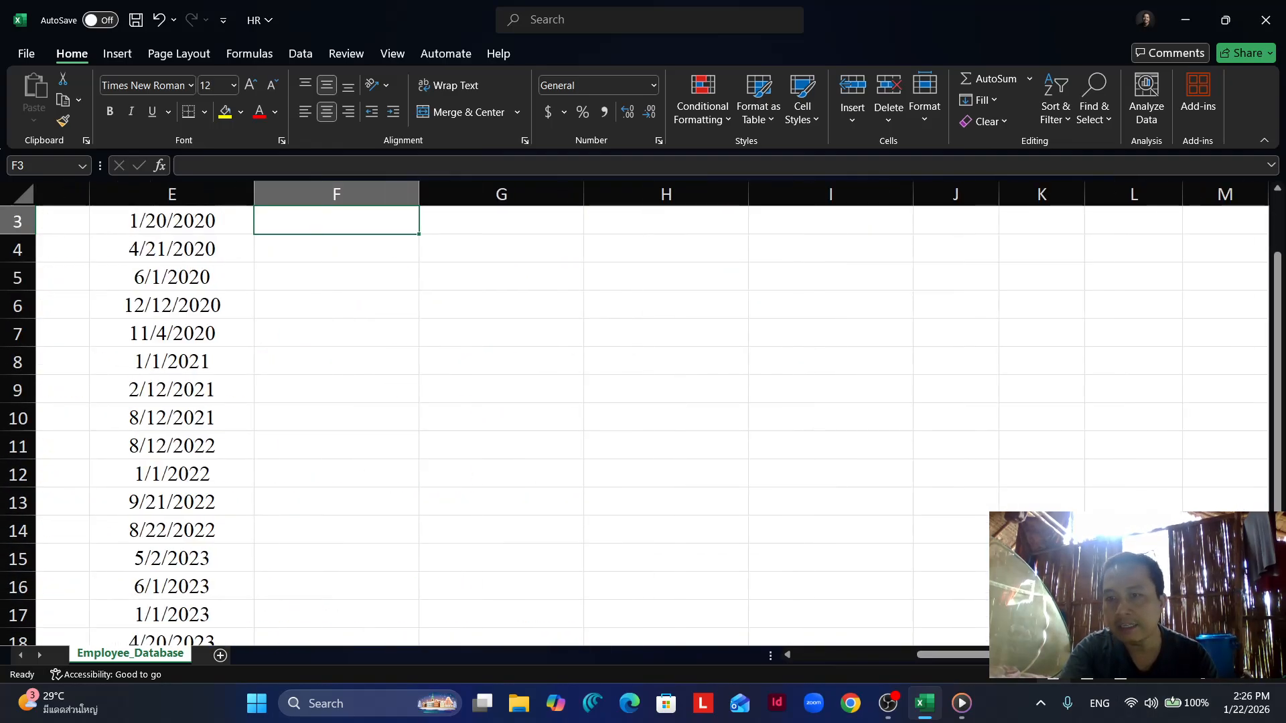
{"action": "left_click_drag", "start_coordinate": [1276, 436], "coordinate": [1269, 375]}
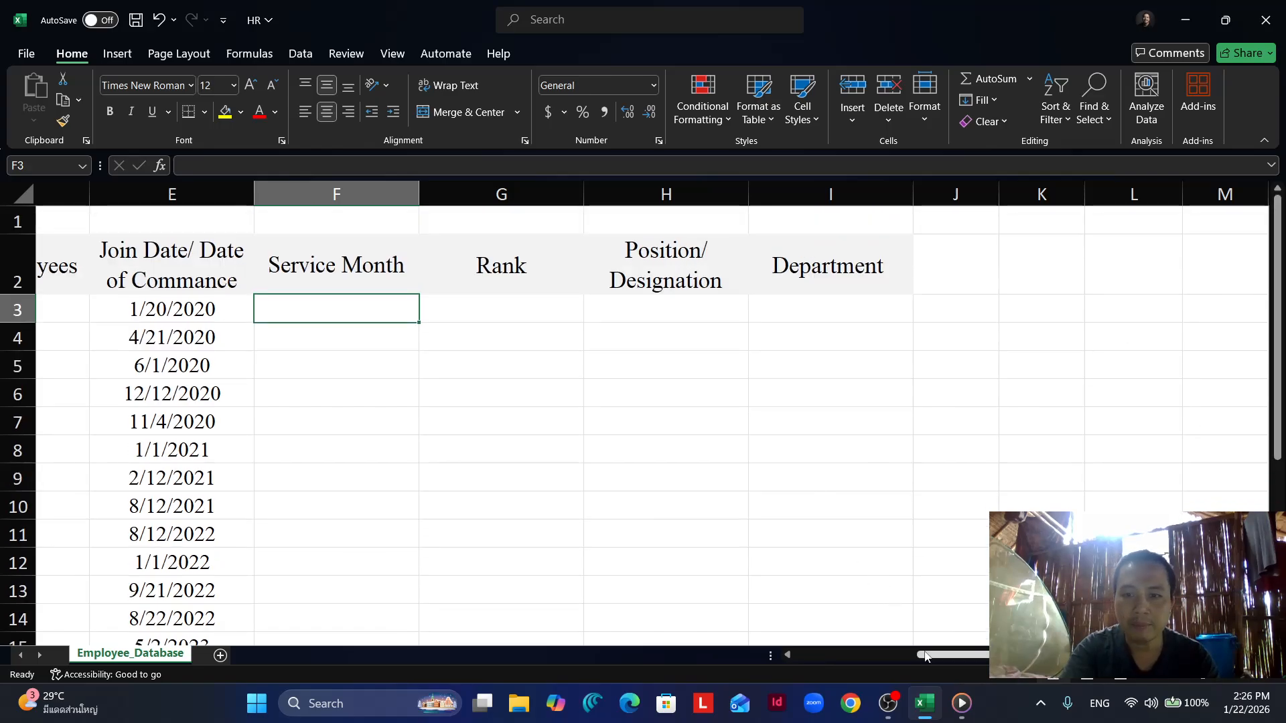
{"action": "left_click_drag", "start_coordinate": [936, 654], "coordinate": [903, 657]}
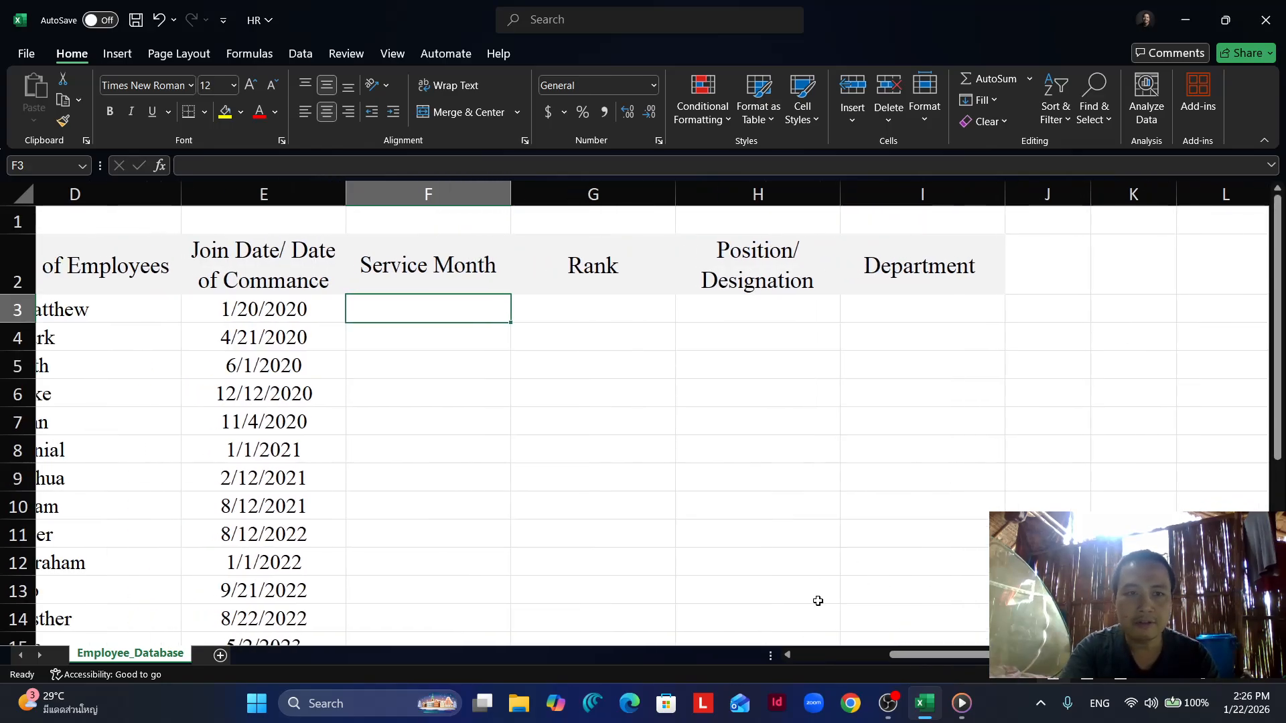
{"action": "double_click", "coordinate": [453, 307]}
{"action": "type", "text": "="}
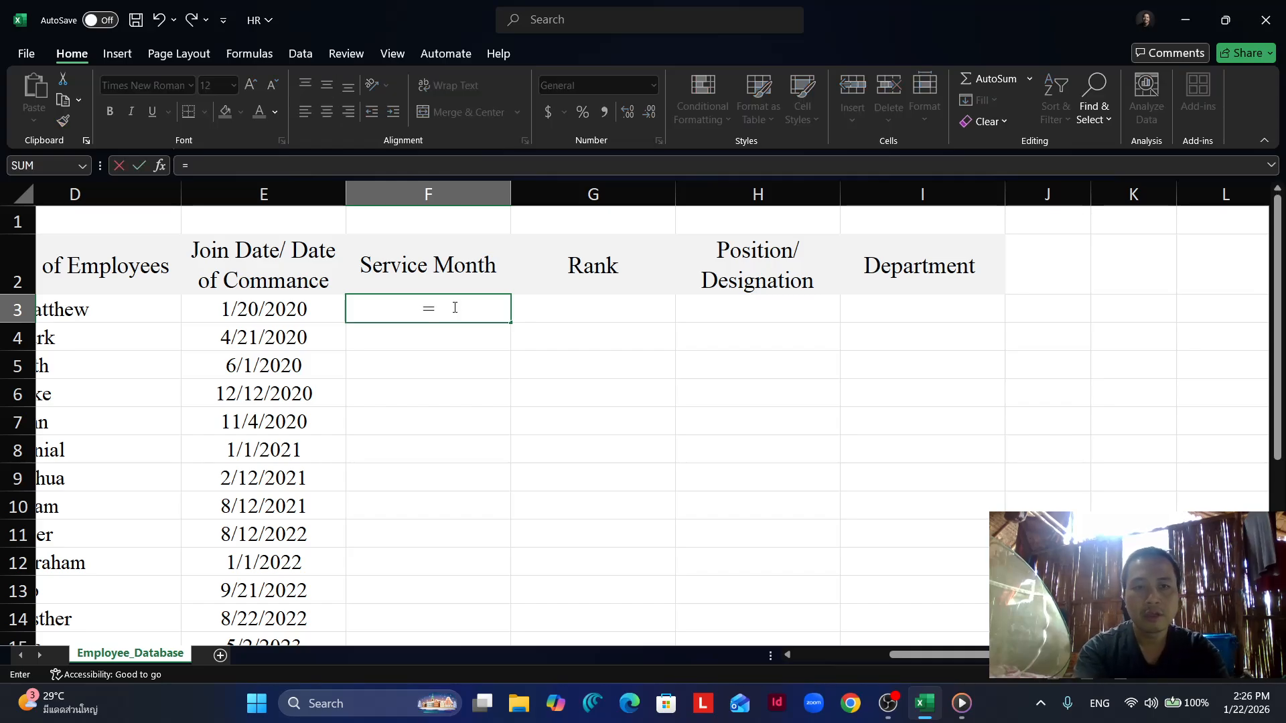
{"action": "type", "text": "Datedif"}
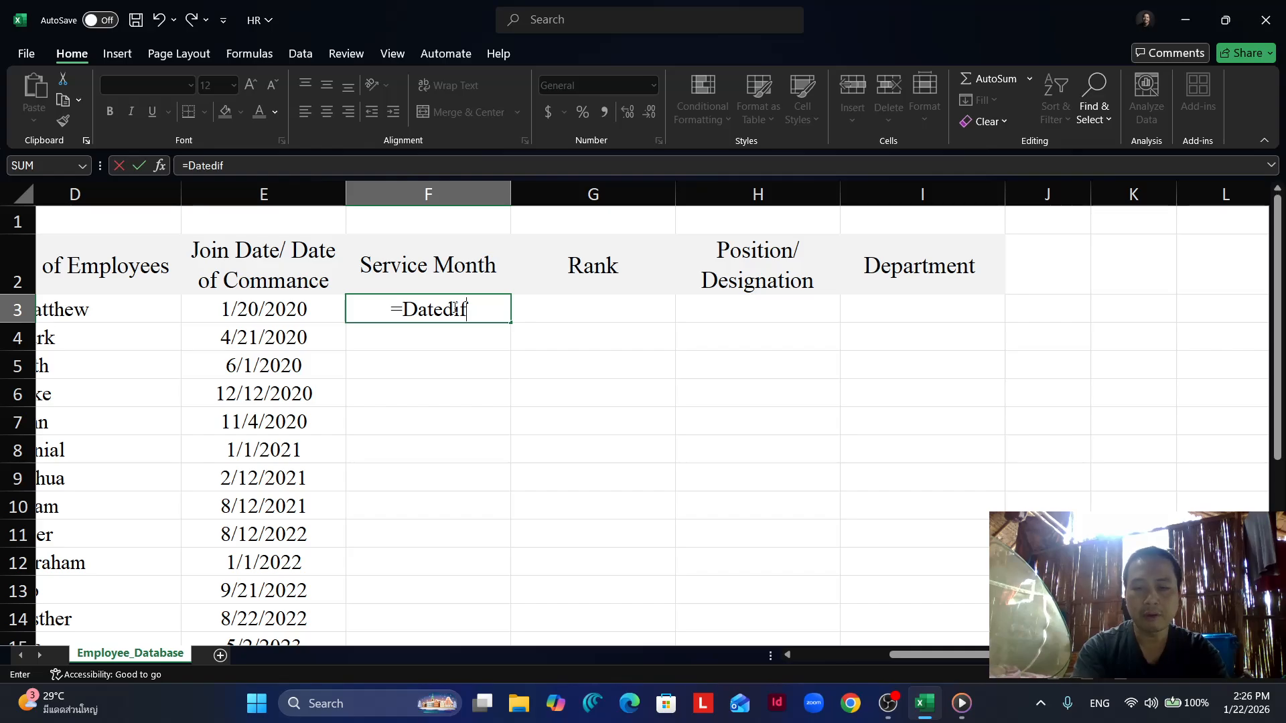
{"action": "type", "text": "("}
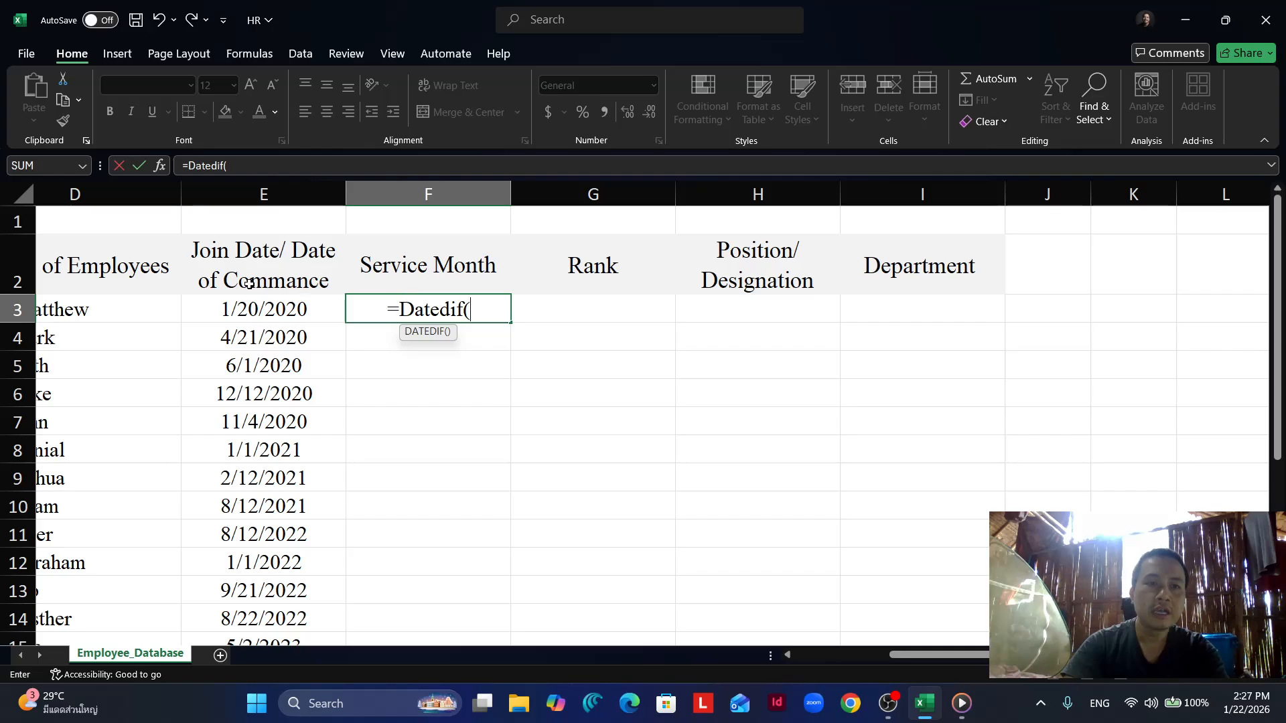
{"action": "left_click", "coordinate": [274, 317]}
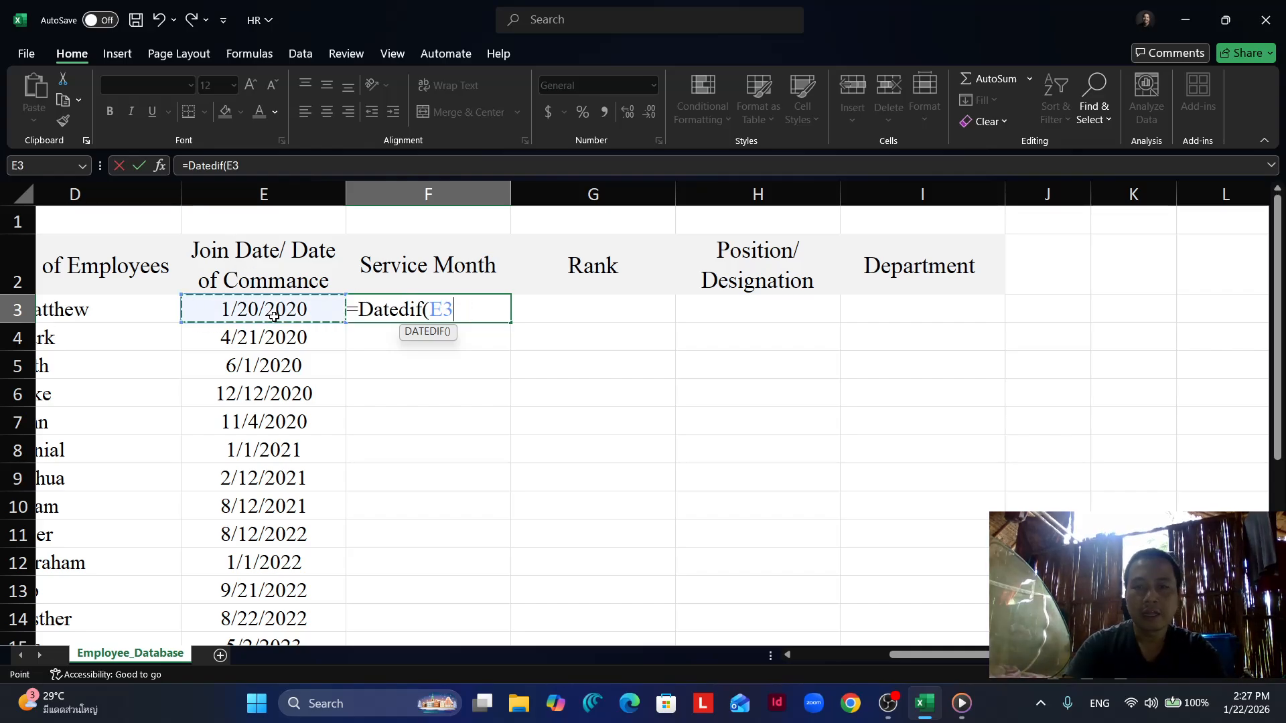
{"action": "type", "text": ","}
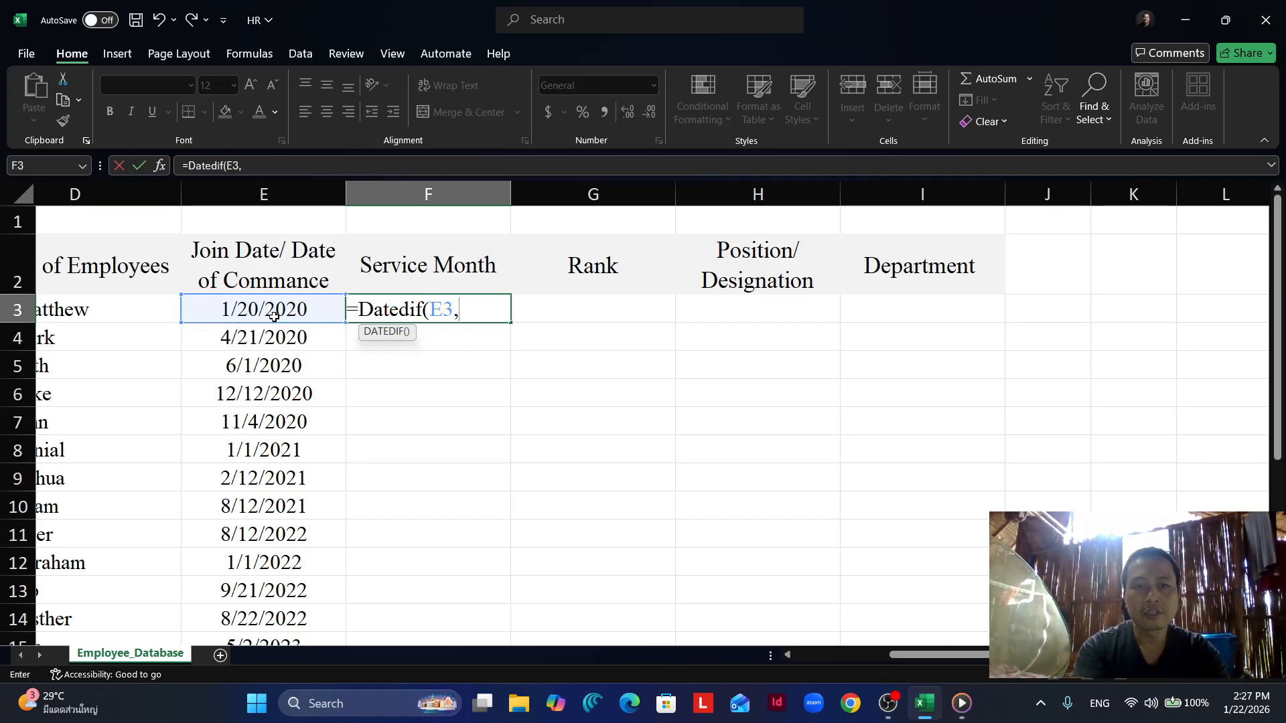
{"action": "type", "text": "today"}
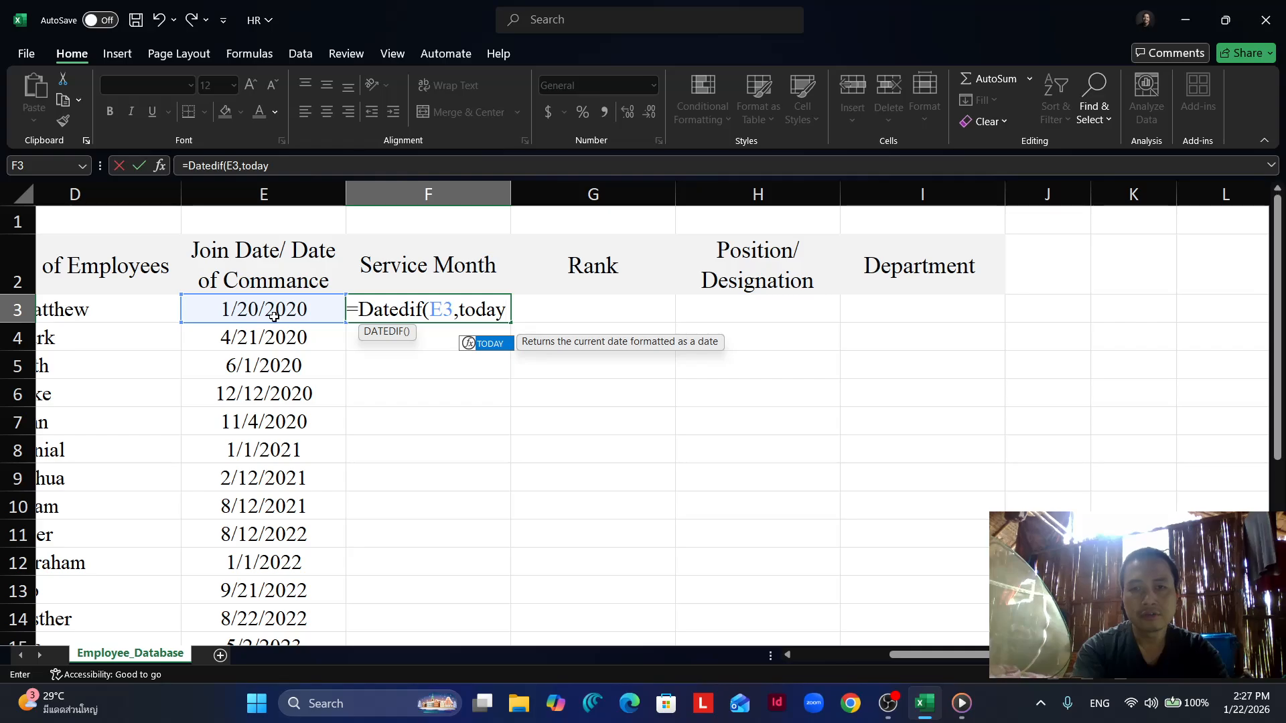
- Complete the F3 formula with TODAY() as the end date and "m" as the unit, and confirm it
{"action": "double_click", "coordinate": [477, 342]}
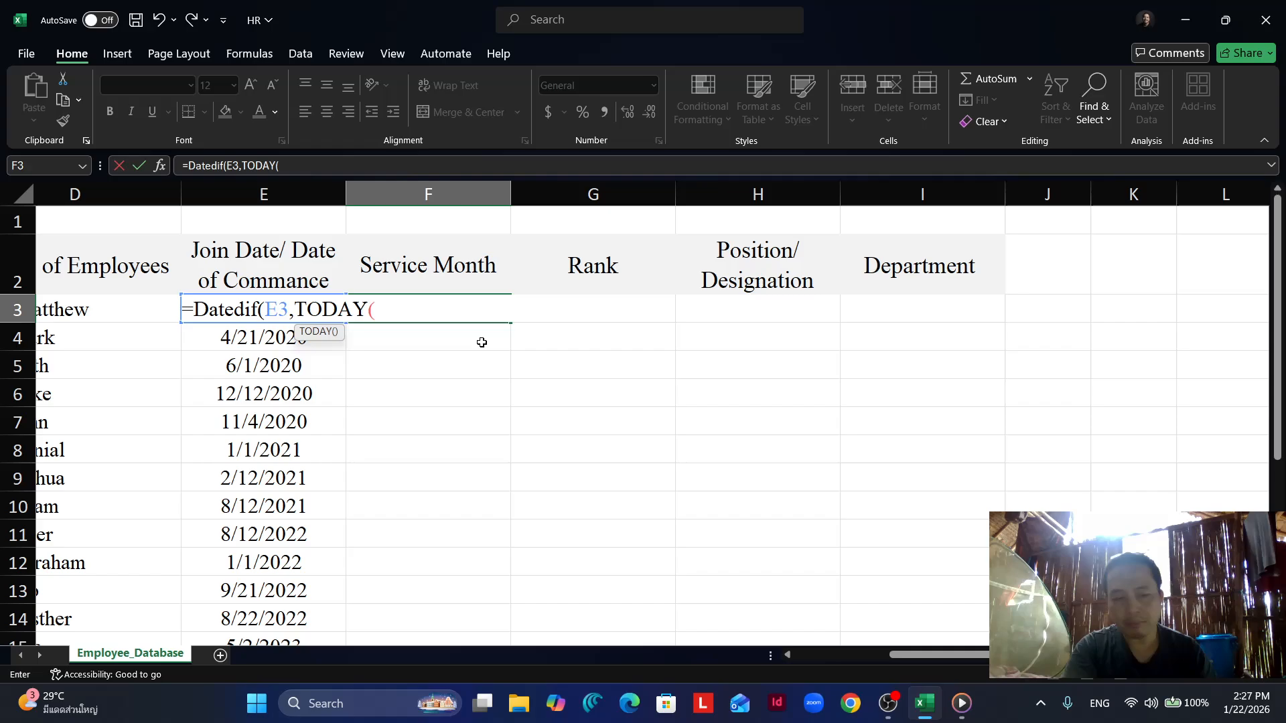
{"action": "type", "text": ")"}
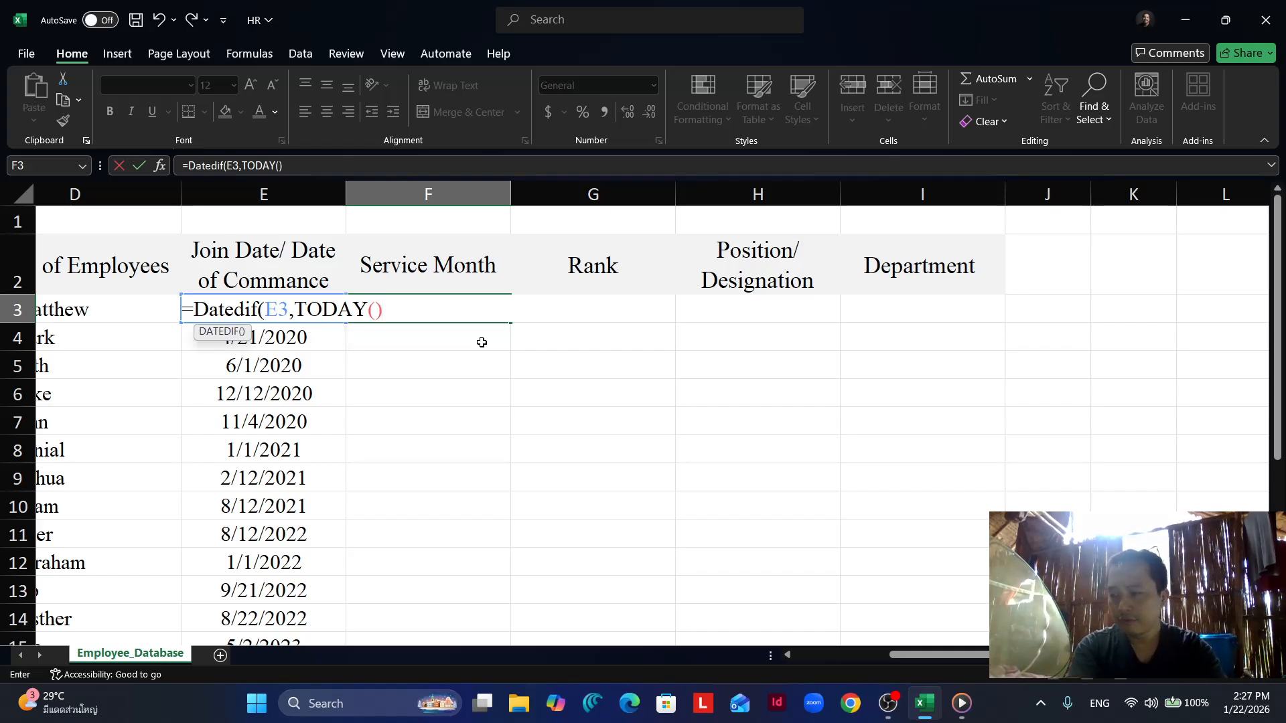
{"action": "type", "text": ","}
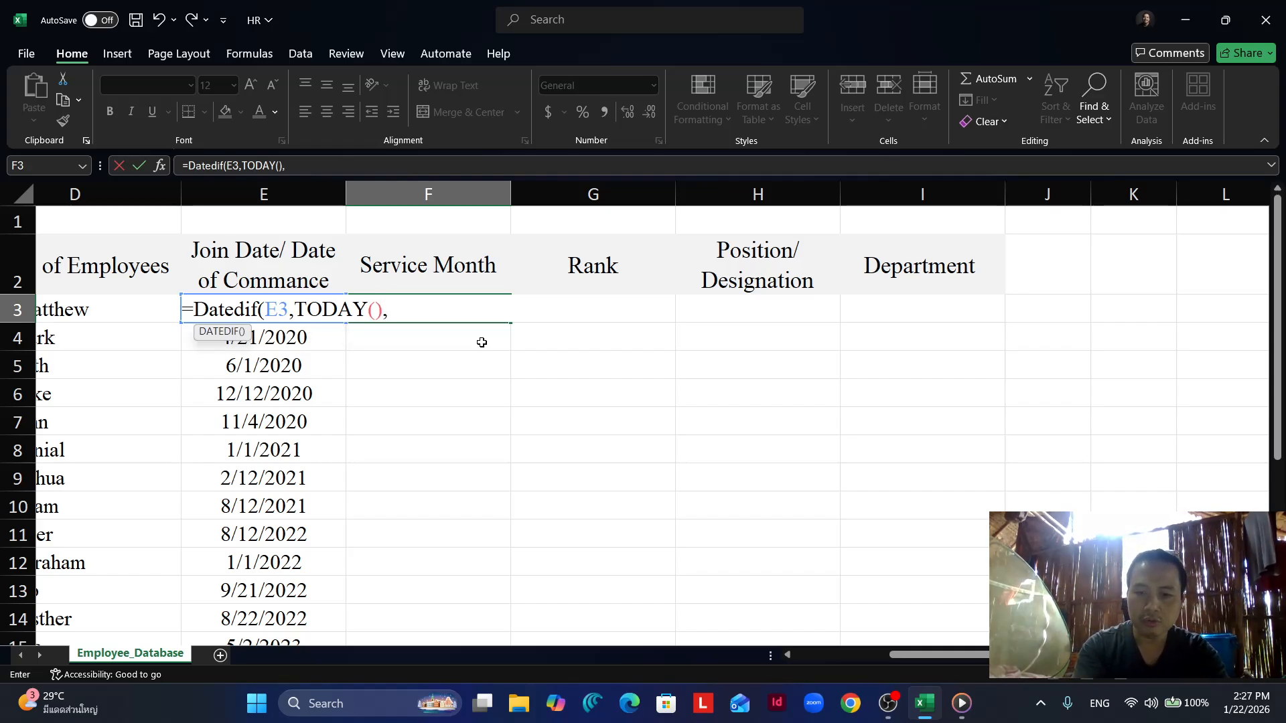
{"action": "type", "text": "\""}
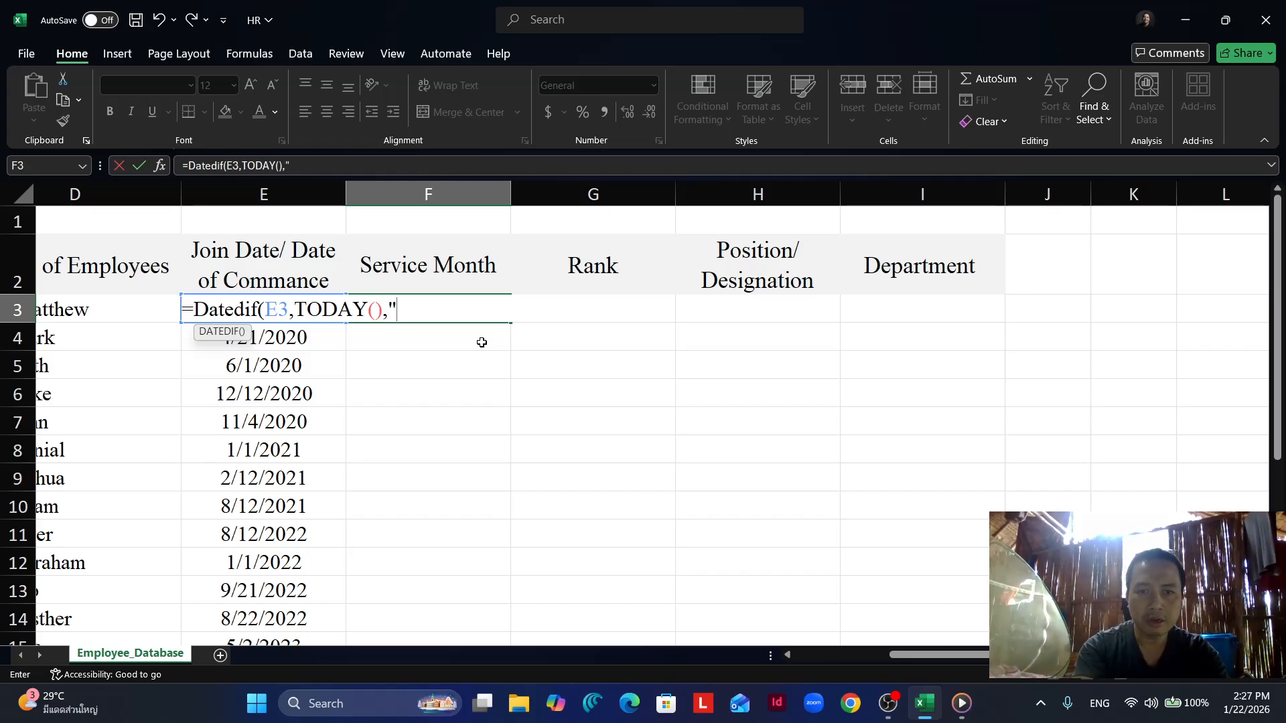
{"action": "type", "text": "m"}
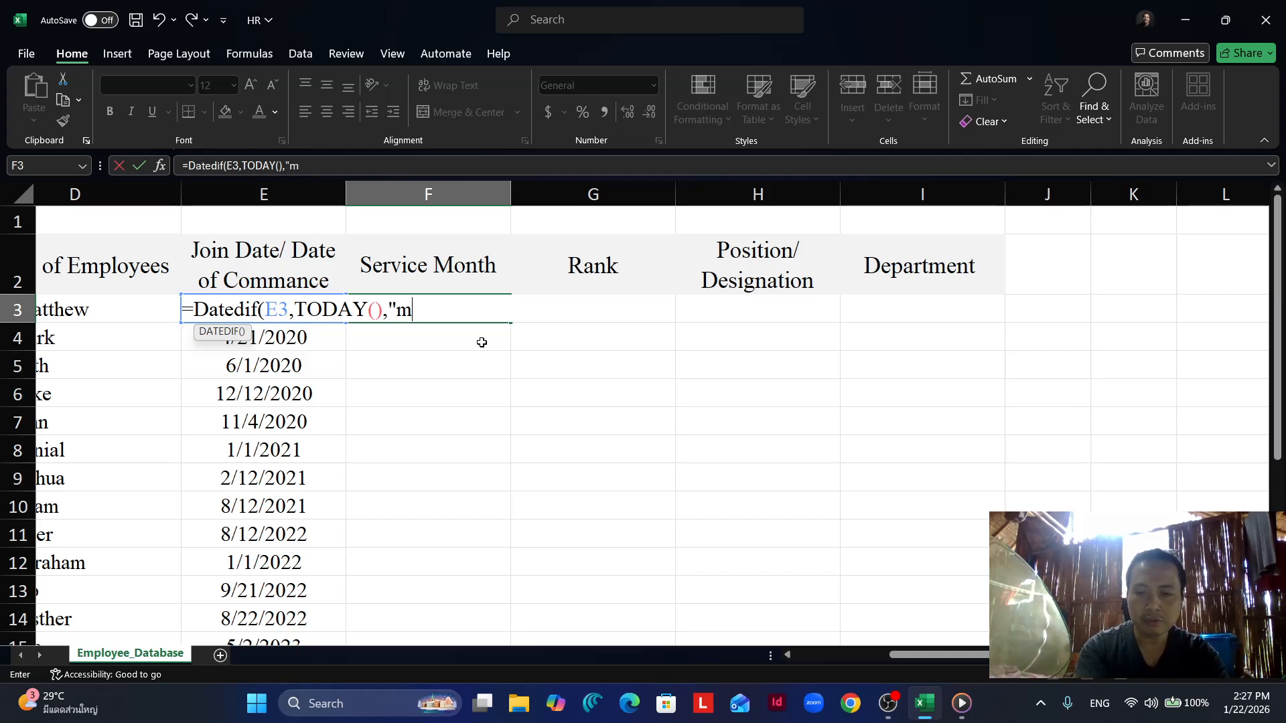
{"action": "type", "text": "\""}
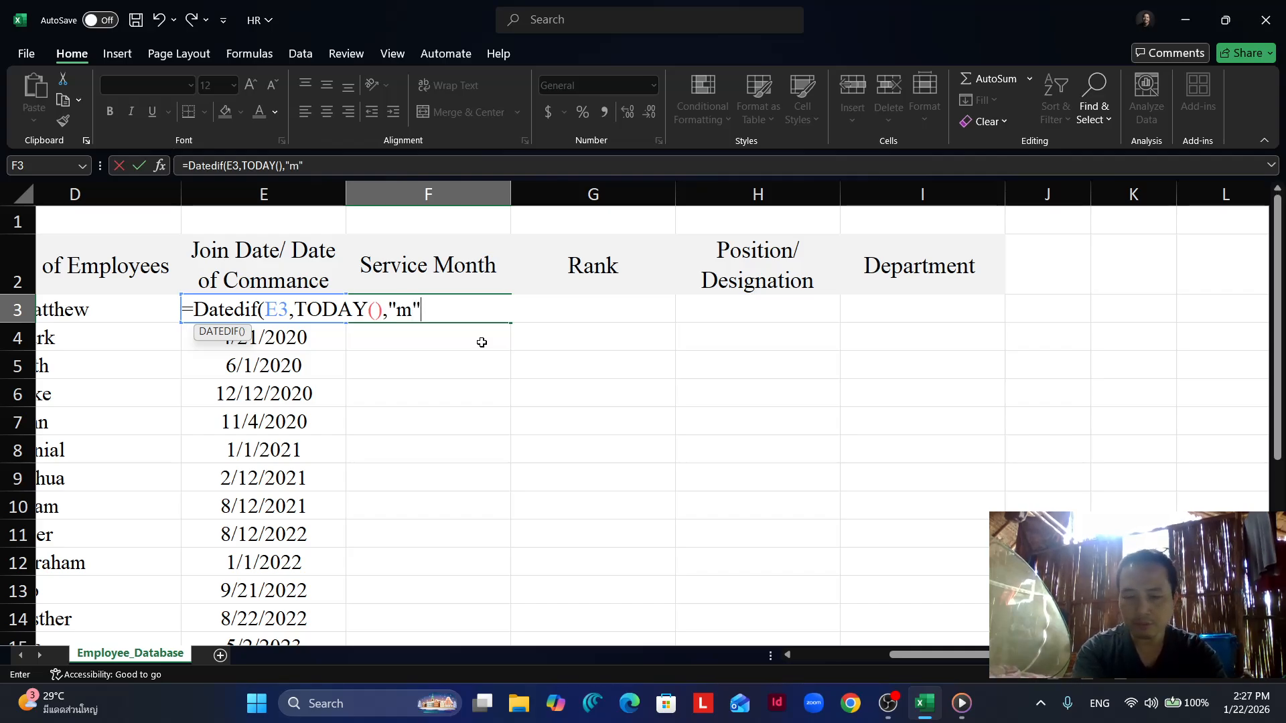
{"action": "type", "text": ")"}
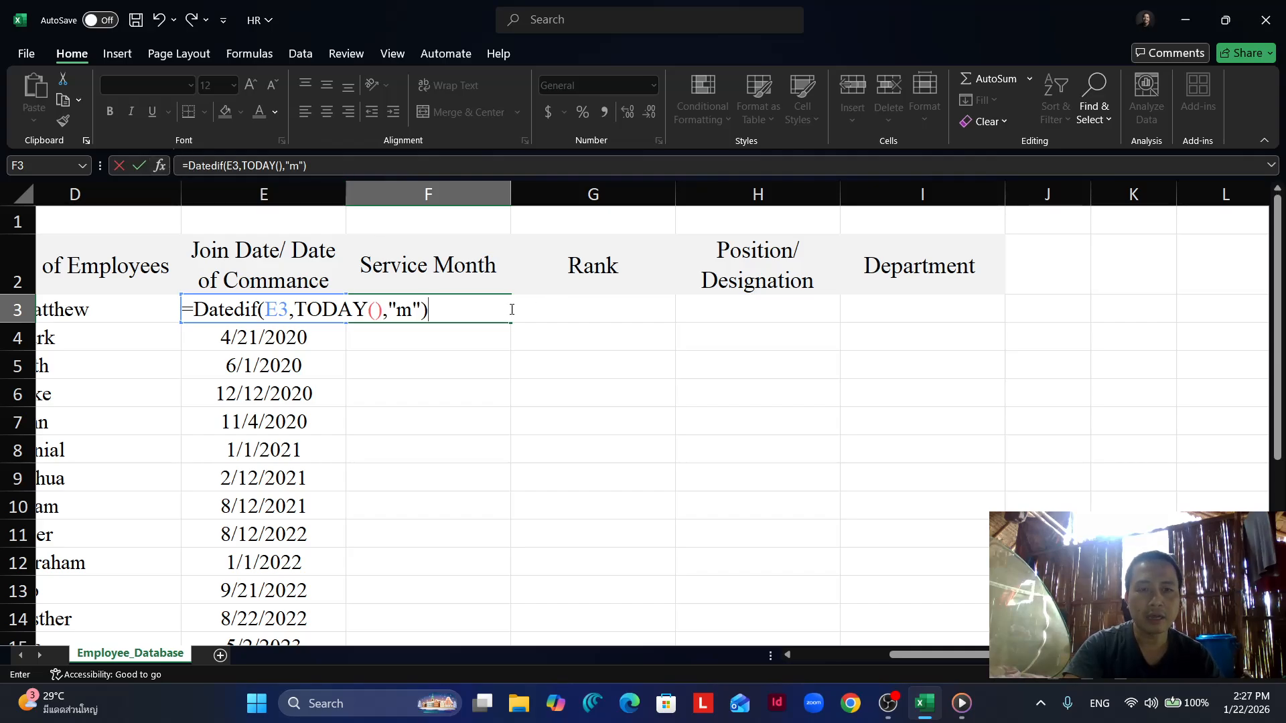
{"action": "key", "text": "Return"}
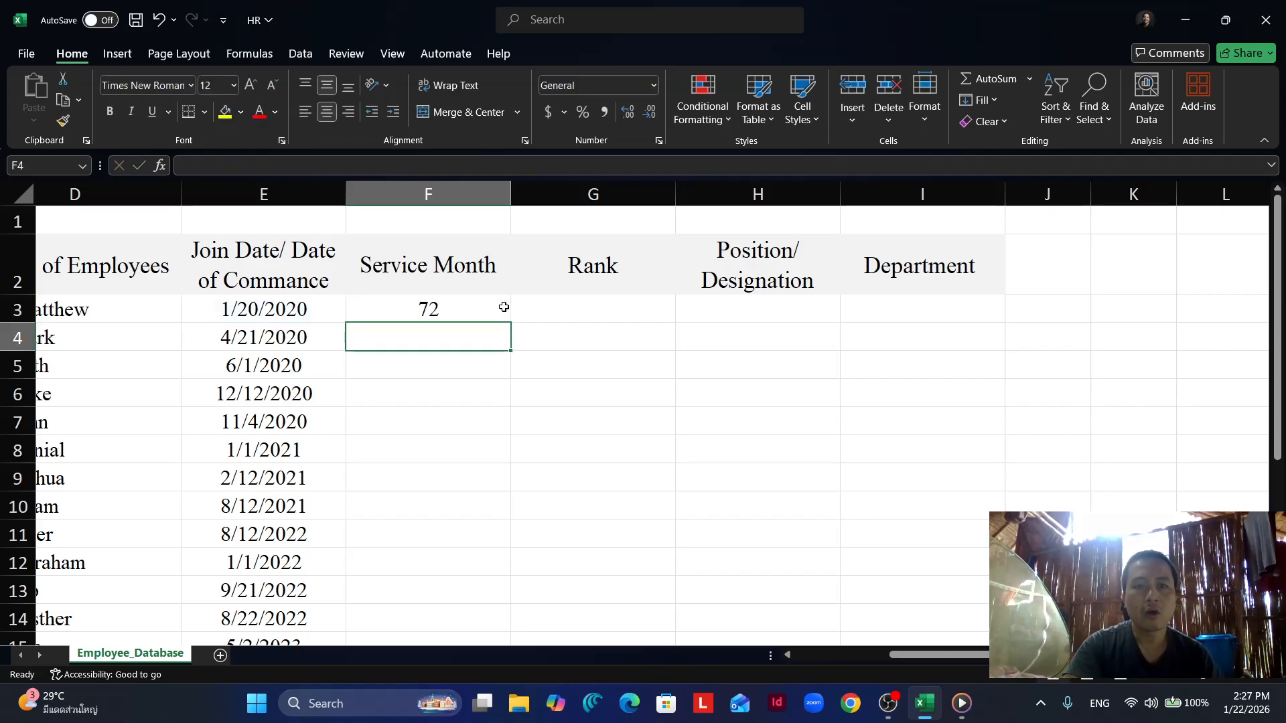
- Fill the service month formula from F3 down to the last employee in row 23 and check the column
{"action": "left_click", "coordinate": [475, 309]}
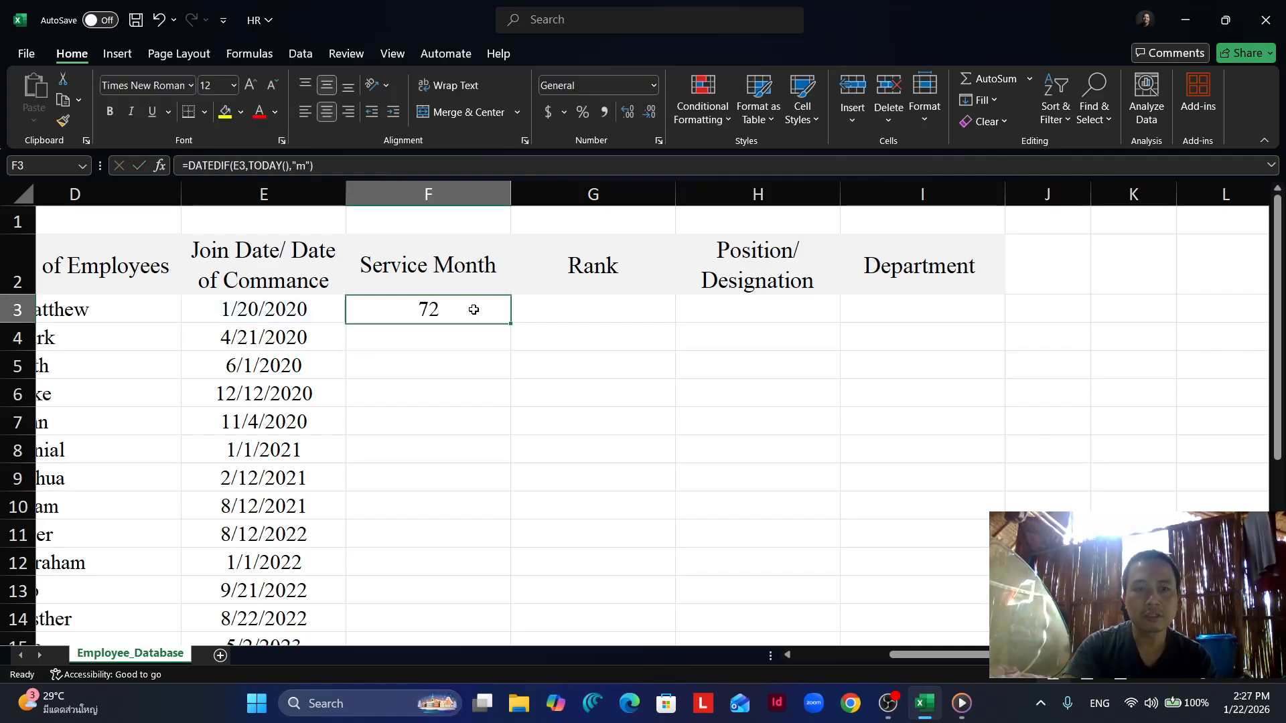
{"action": "double_click", "coordinate": [513, 324]}
{"action": "scroll", "coordinate": [484, 449], "scroll_direction": "down", "scroll_amount": 3}
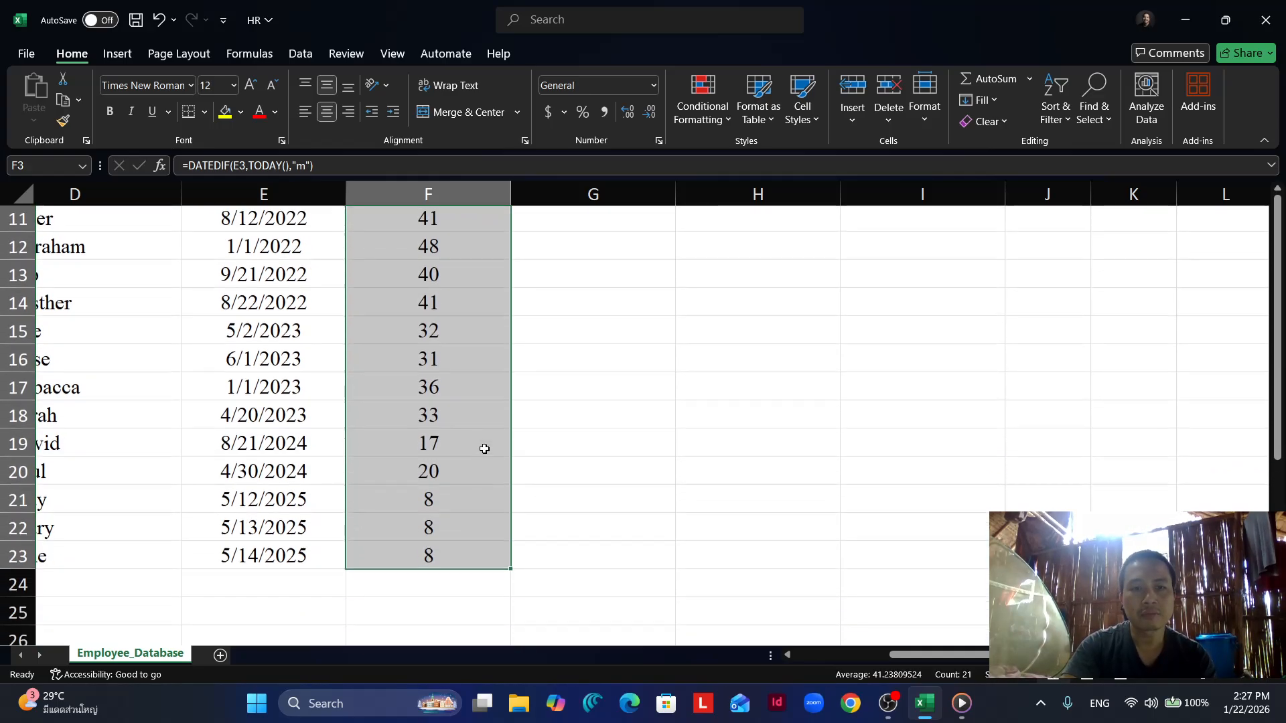
{"action": "scroll", "coordinate": [484, 448], "scroll_direction": "up", "scroll_amount": 4}
{"action": "scroll", "coordinate": [484, 449], "scroll_direction": "right", "scroll_amount": 1}
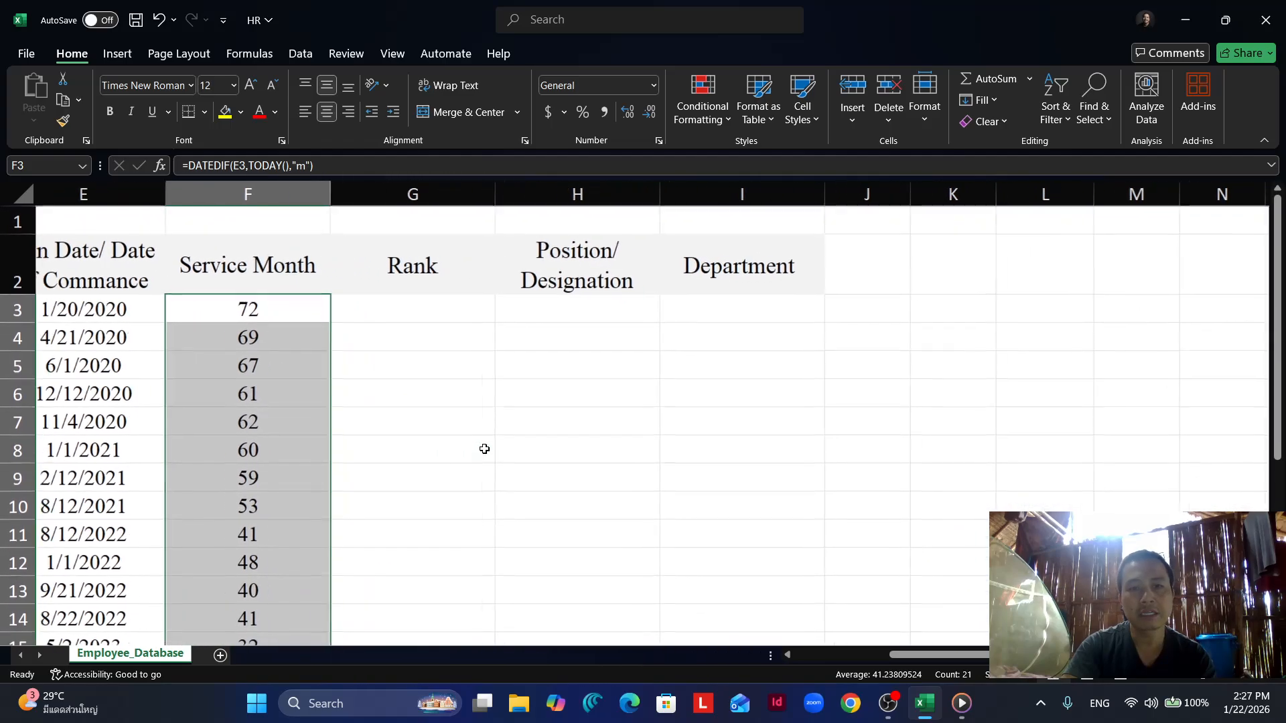
{"action": "scroll", "coordinate": [484, 449], "scroll_direction": "right", "scroll_amount": 1}
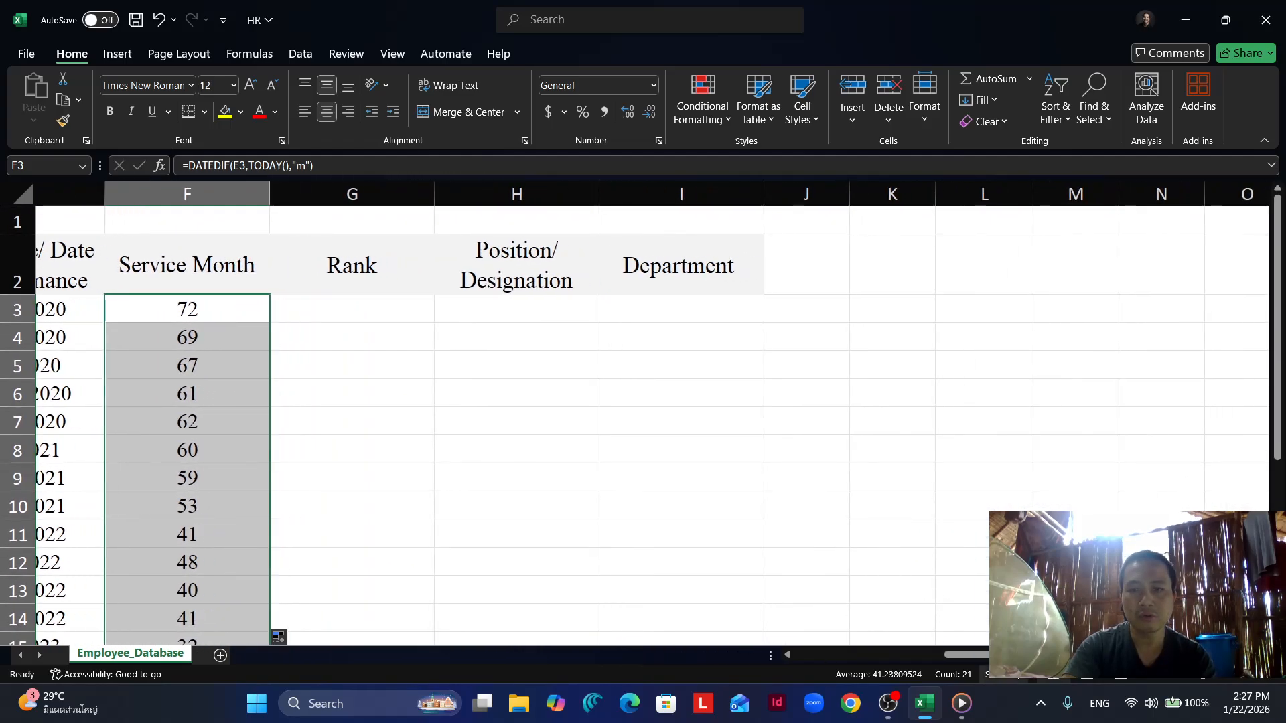
{"action": "scroll", "coordinate": [934, 426], "scroll_direction": "left", "scroll_amount": 5}
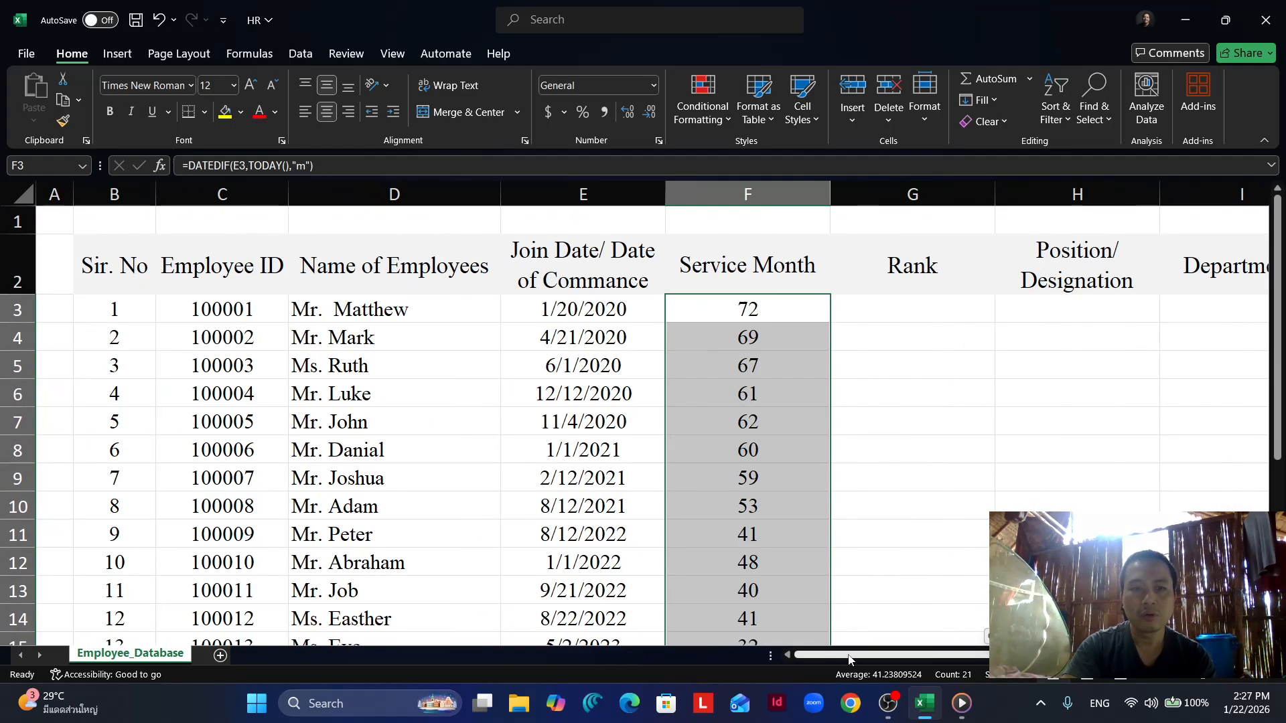
{"action": "right_click", "coordinate": [934, 426]}
{"action": "key", "text": "Escape"}
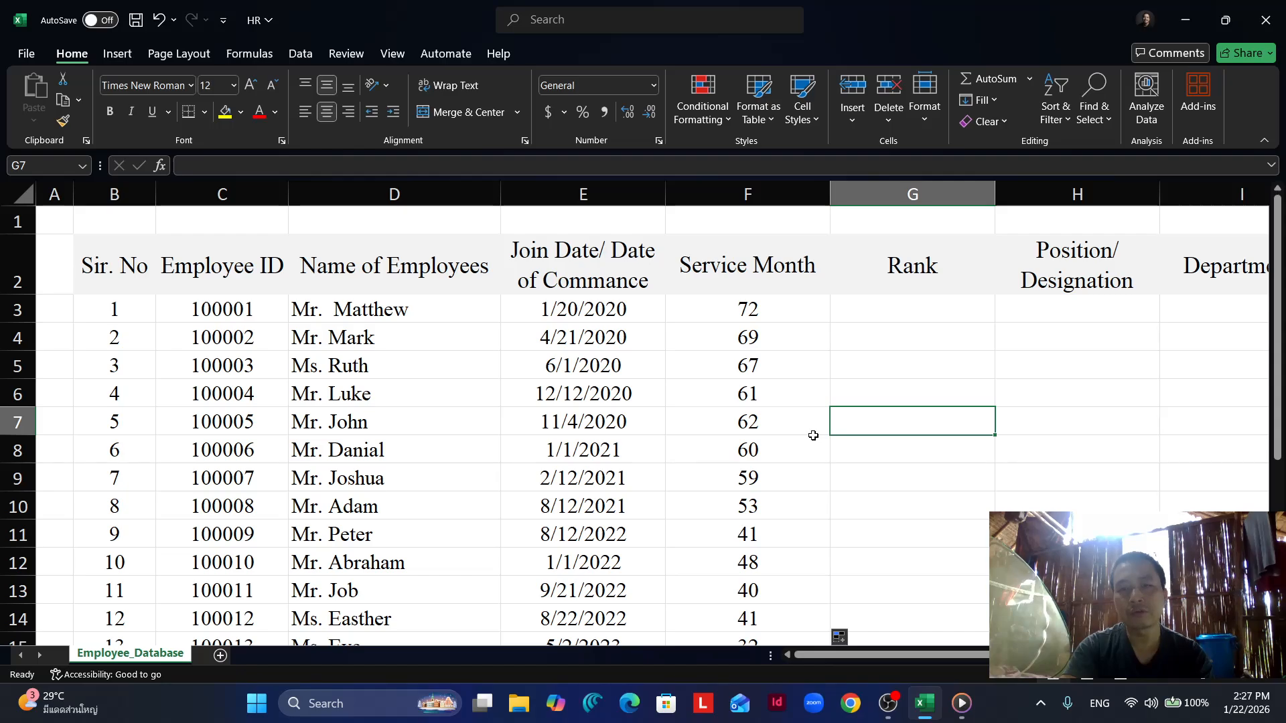
- Enter =TODAY() in empty cell K5 beside the table to check the current date, and clear the cell again
{"action": "left_click_drag", "start_coordinate": [861, 659], "coordinate": [958, 657]}
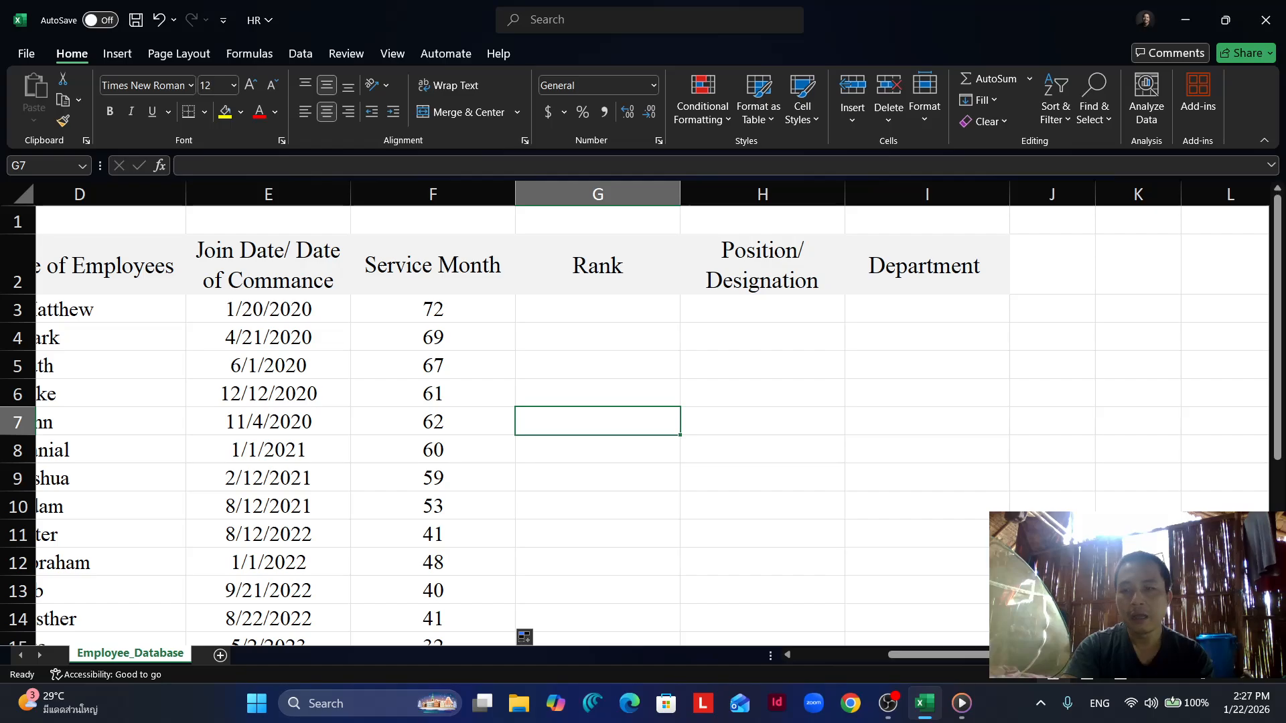
{"action": "left_click", "coordinate": [1196, 681]}
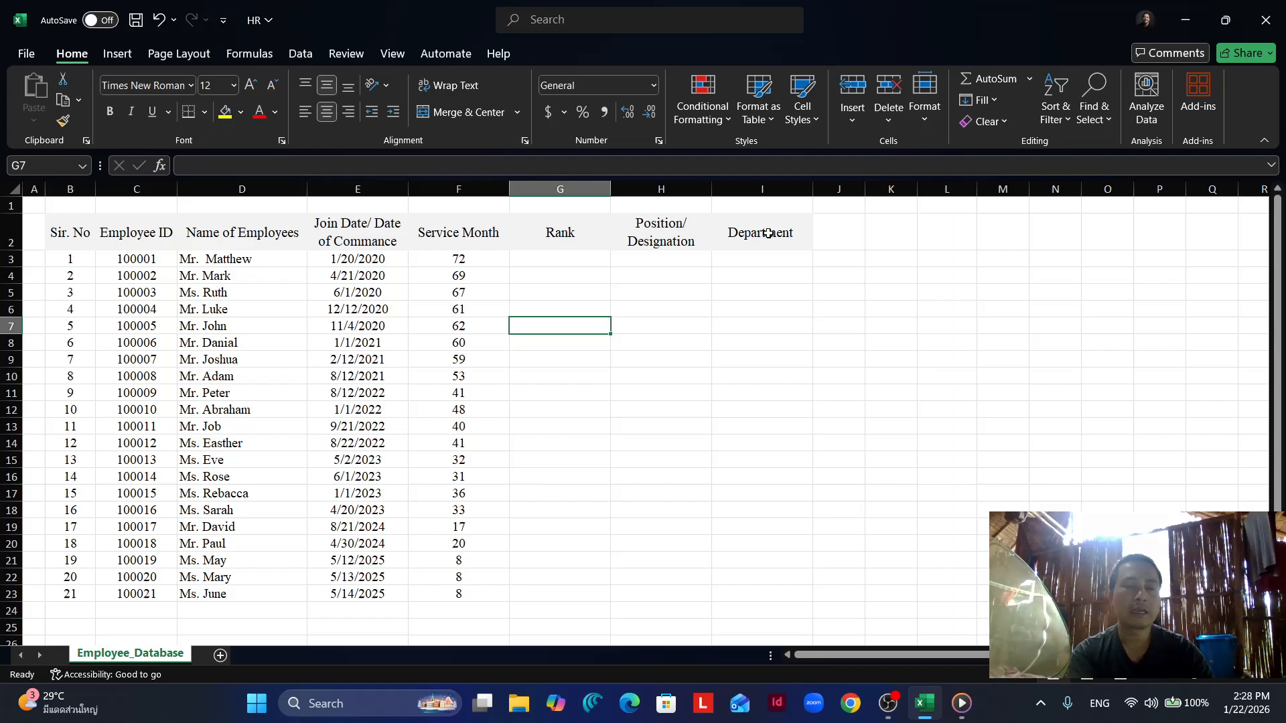
{"action": "left_click", "coordinate": [885, 294]}
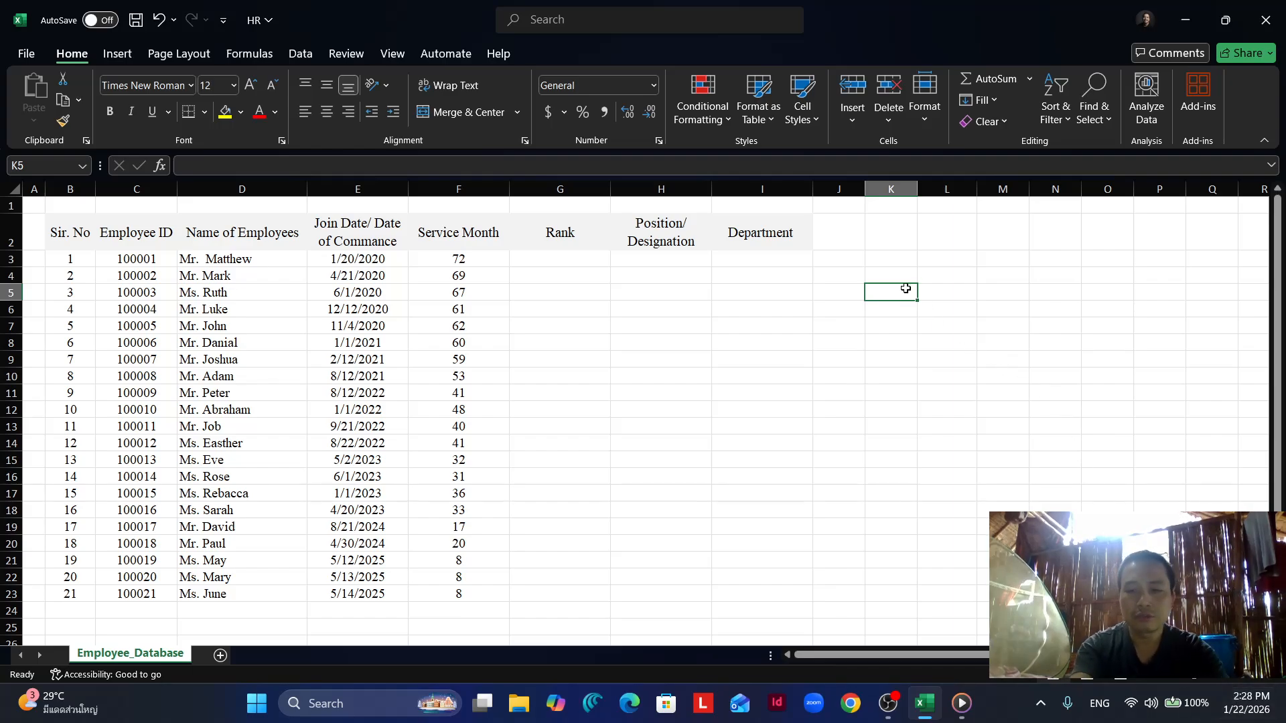
{"action": "type", "text": "=tdoa"}
{"action": "key", "text": "BackSpace"}
{"action": "key", "text": "BackSpace"}
{"action": "key", "text": "BackSpace"}
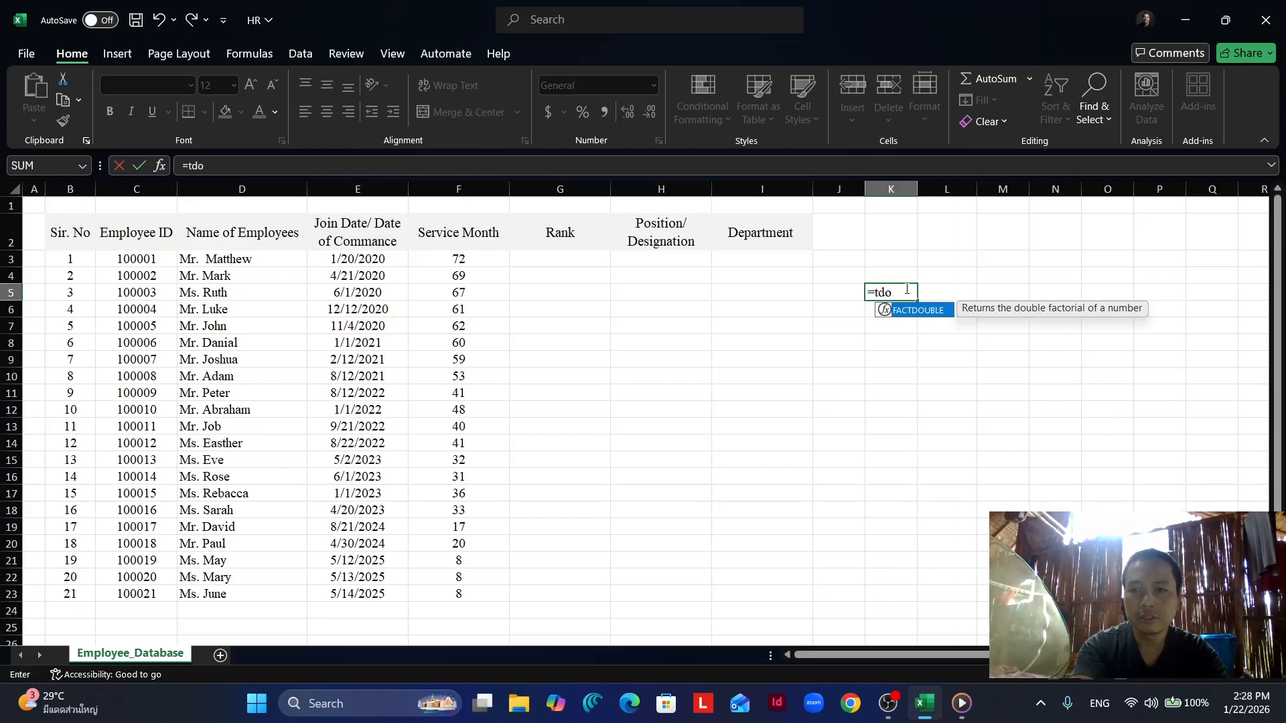
{"action": "type", "text": "oday()"}
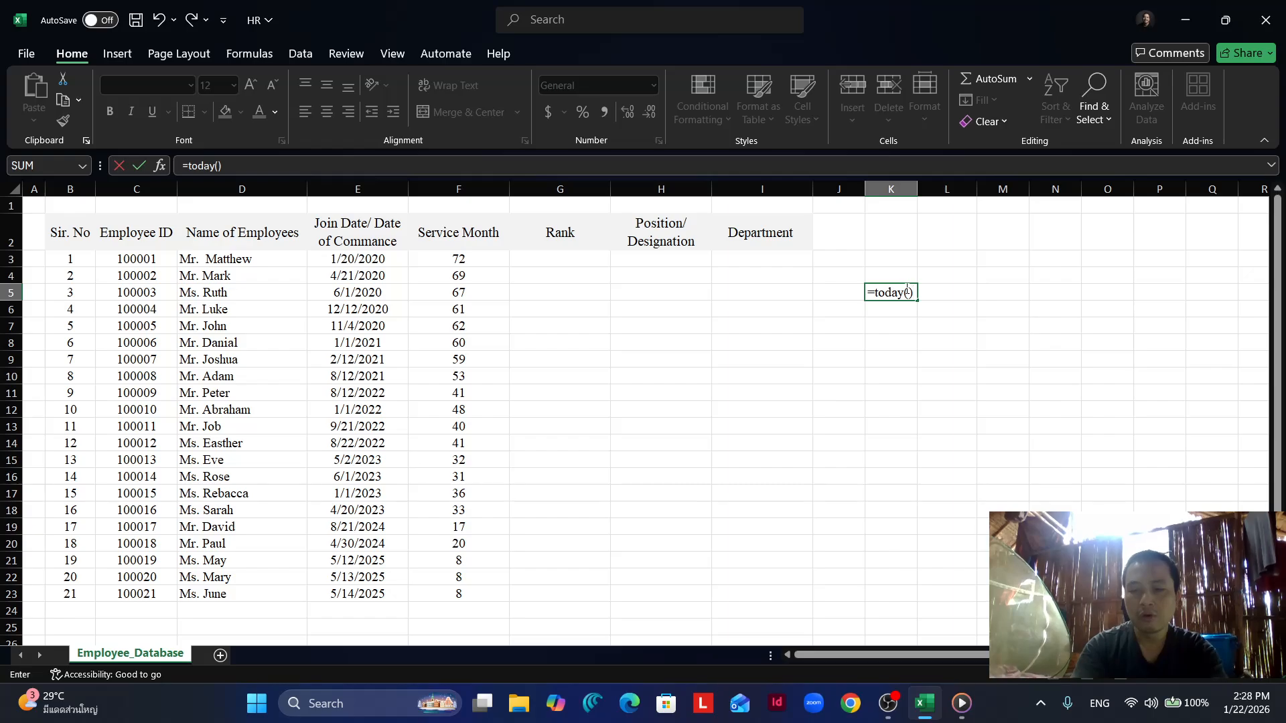
{"action": "key", "text": "Return"}
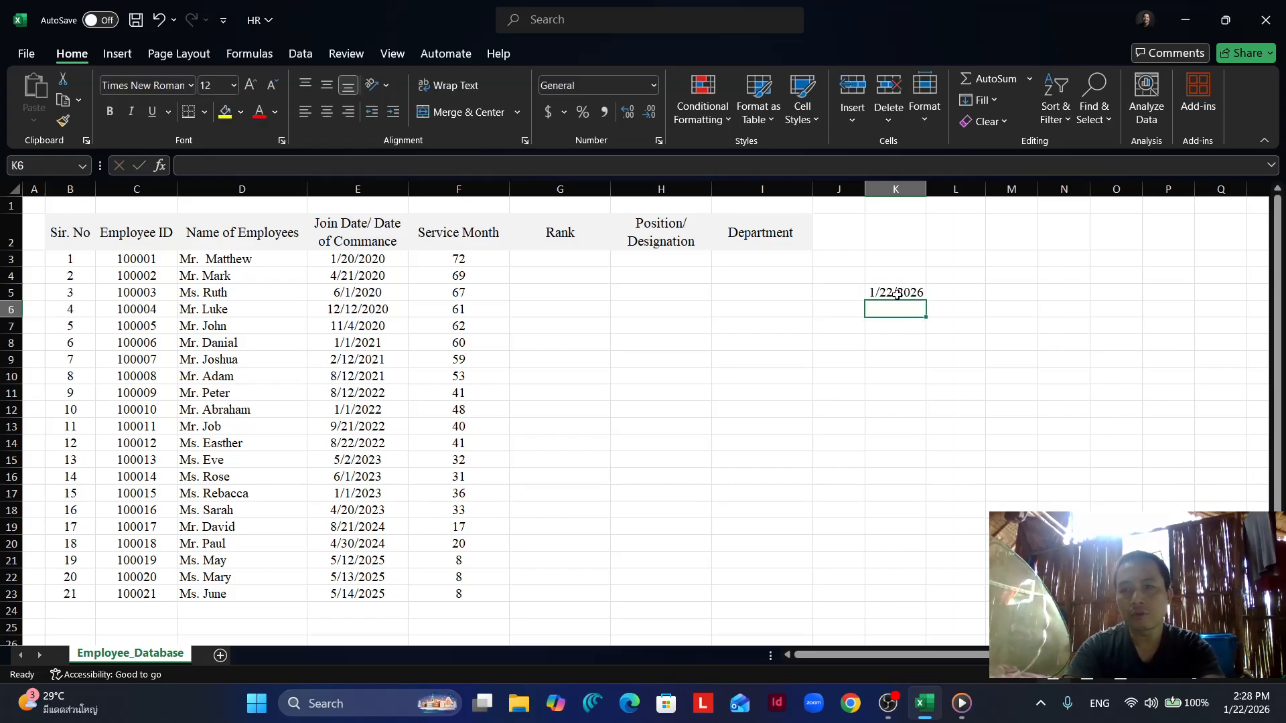
{"action": "left_click", "coordinate": [892, 292]}
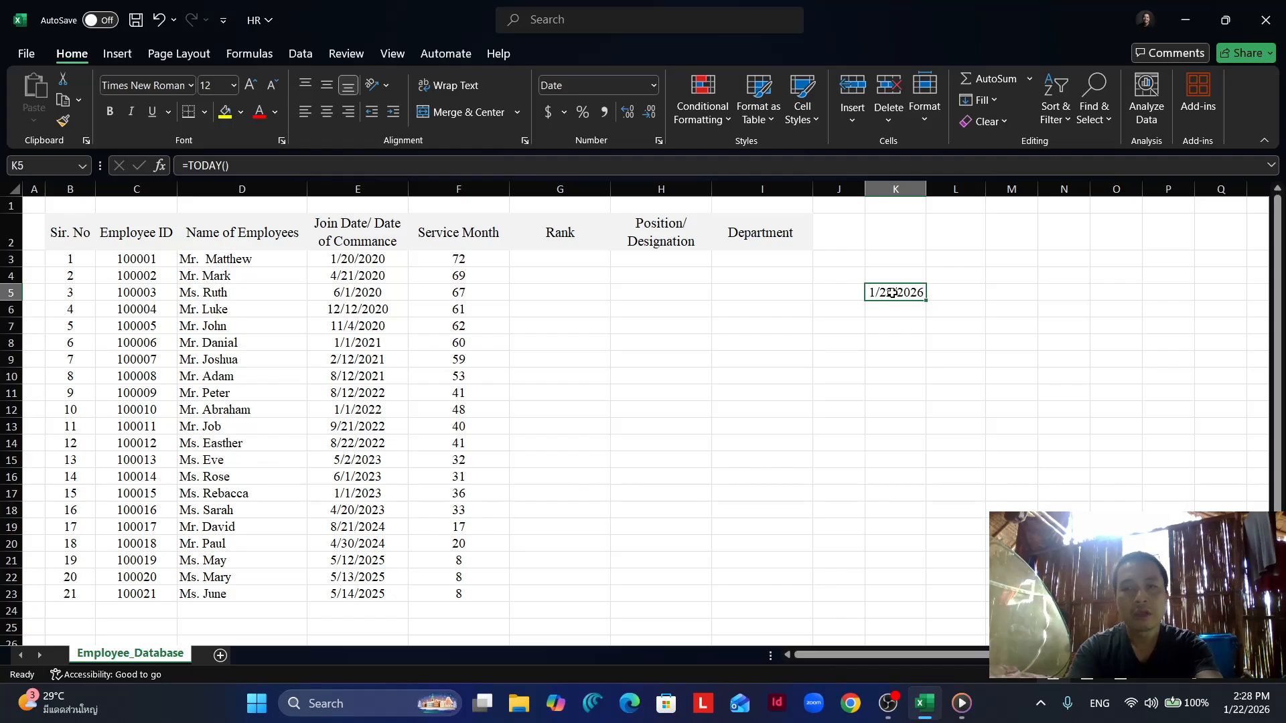
{"action": "key", "text": "Delete"}
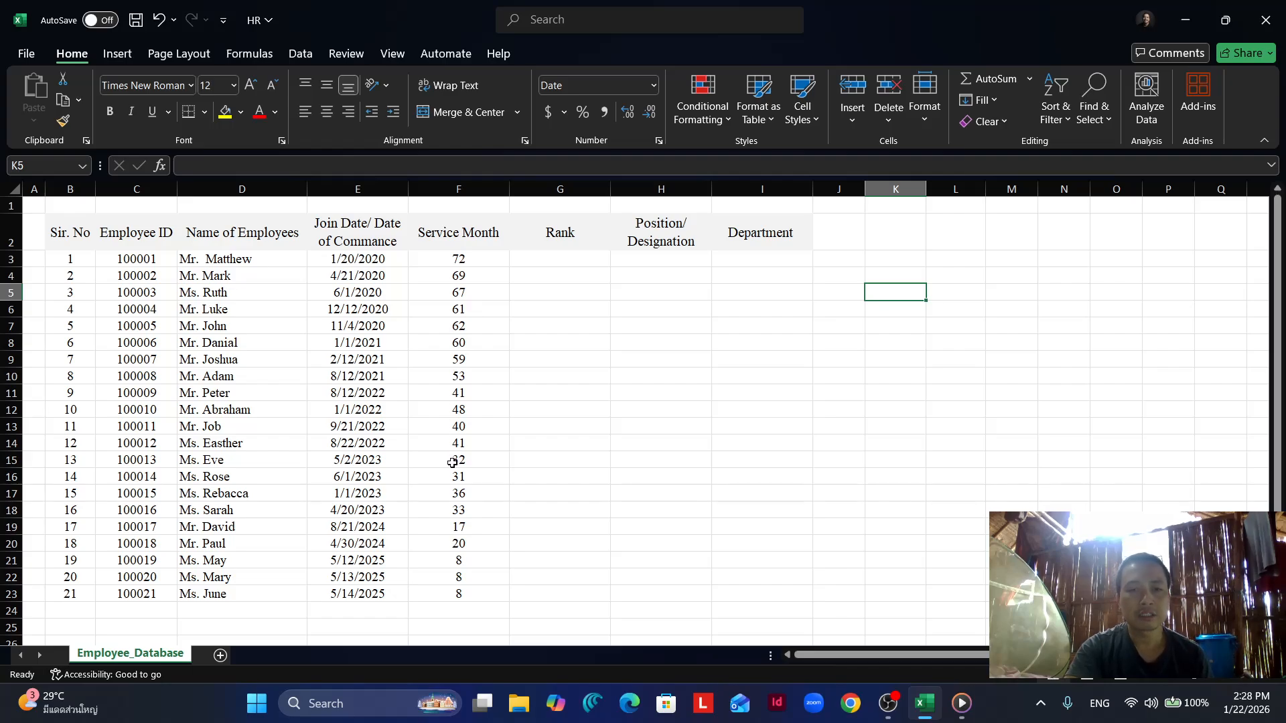
- Review the DATEDIF formula in cell F3 of the Service Month column, including its end date and unit
{"action": "left_click", "coordinate": [466, 258]}
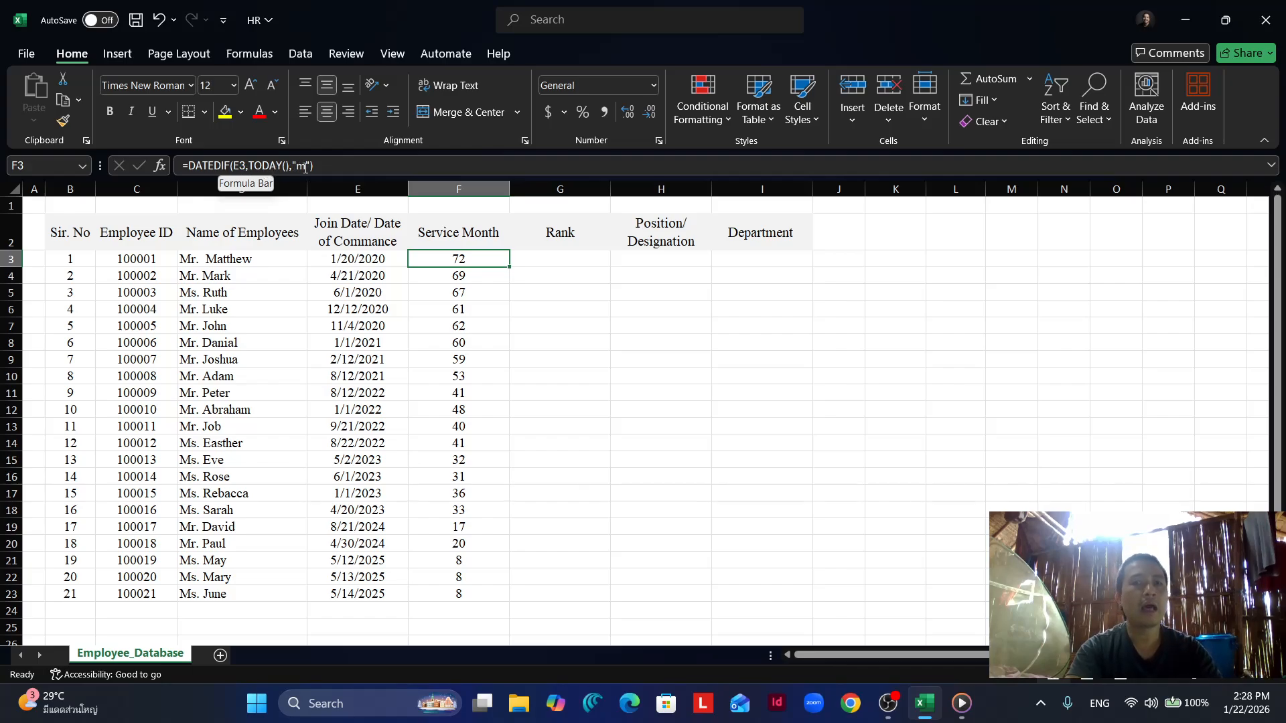
{"action": "left_click", "coordinate": [522, 324]}
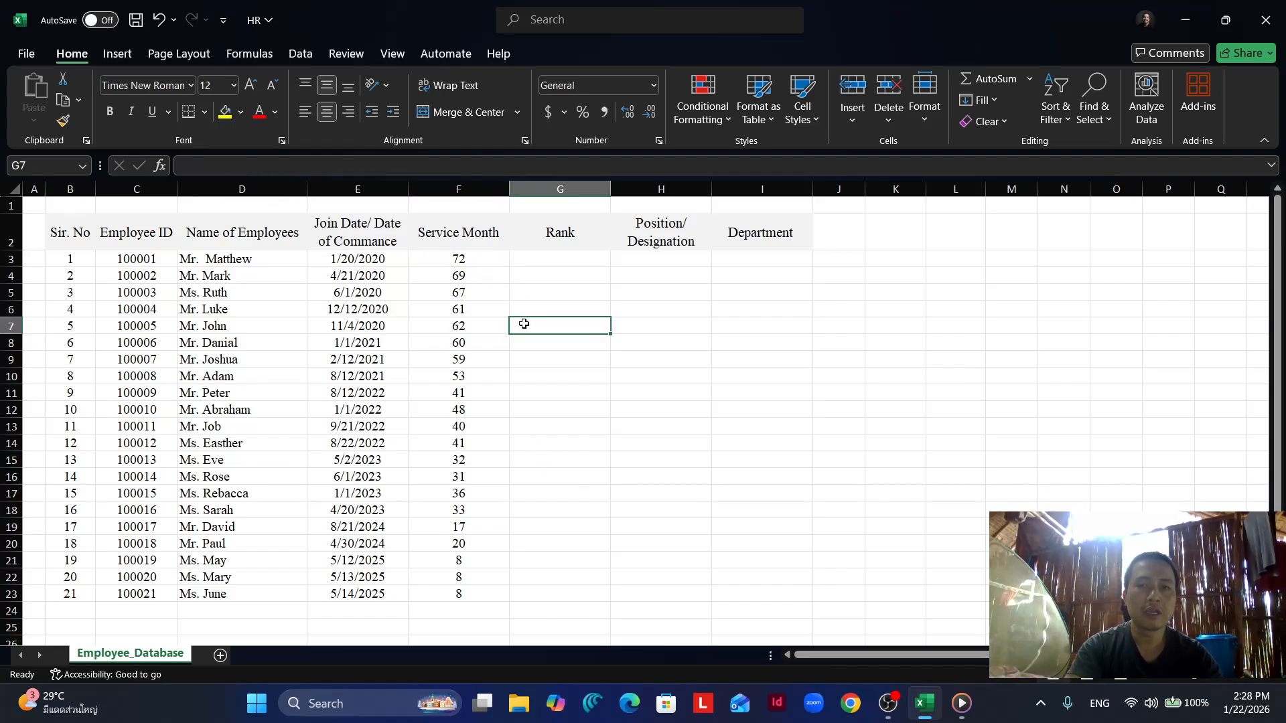